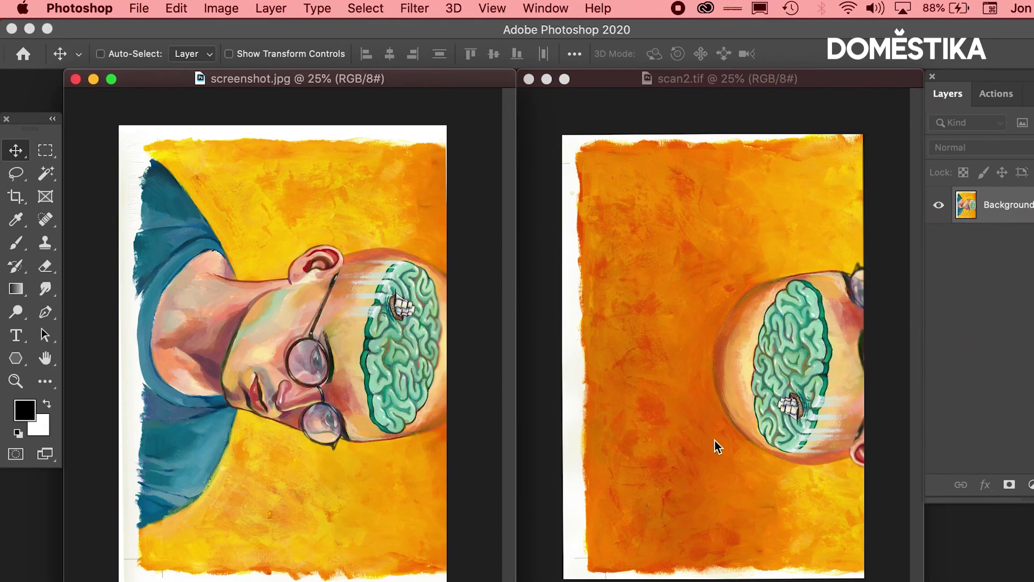
# Rotate screenshot.jpg and scan2.tif each 90° counter-clockwise so both read upright.
pyautogui.click(223, 7)
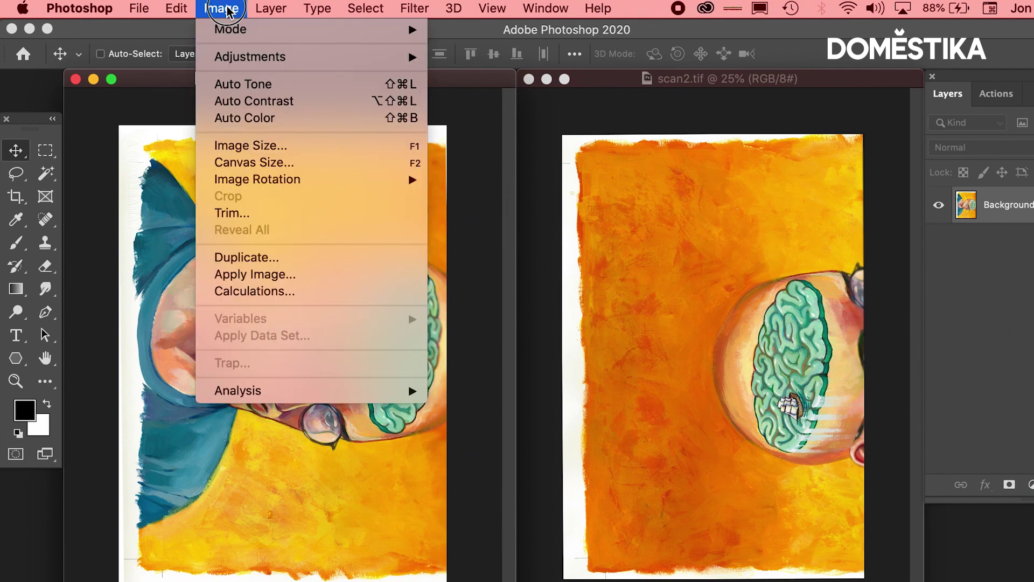
pyautogui.moveTo(257, 180)
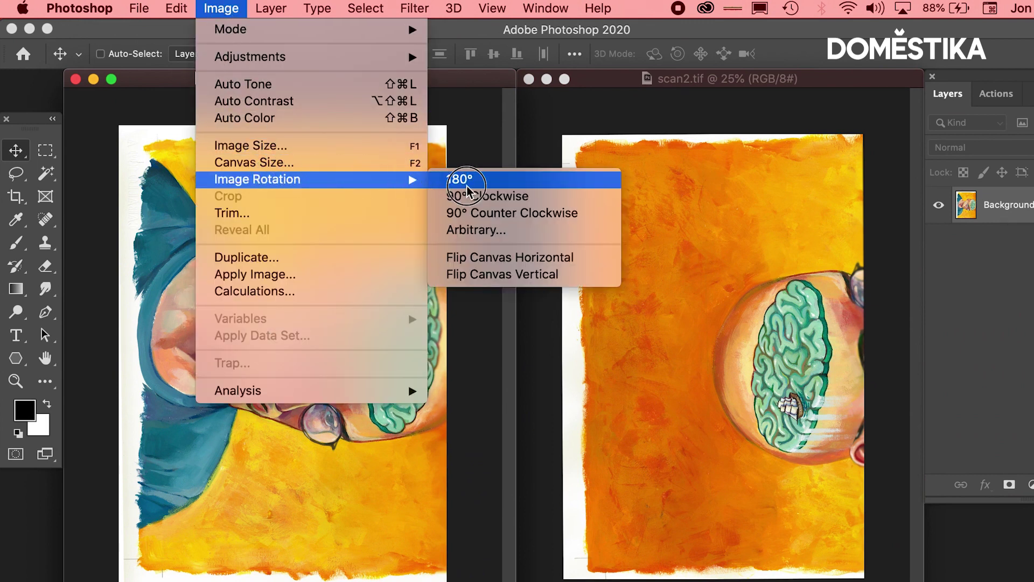
pyautogui.click(478, 215)
pyautogui.click(588, 118)
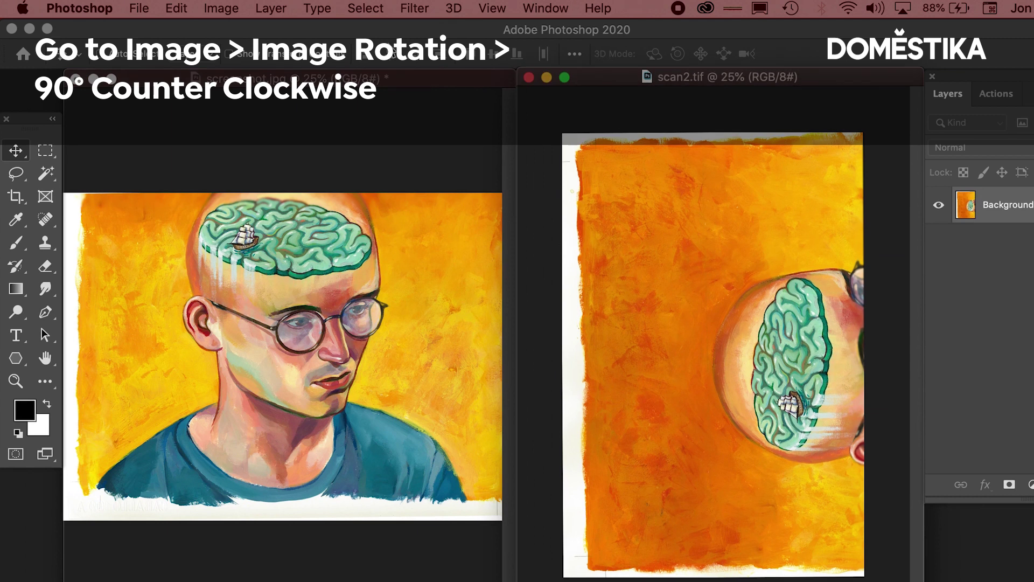
pyautogui.click(223, 8)
pyautogui.moveTo(257, 179)
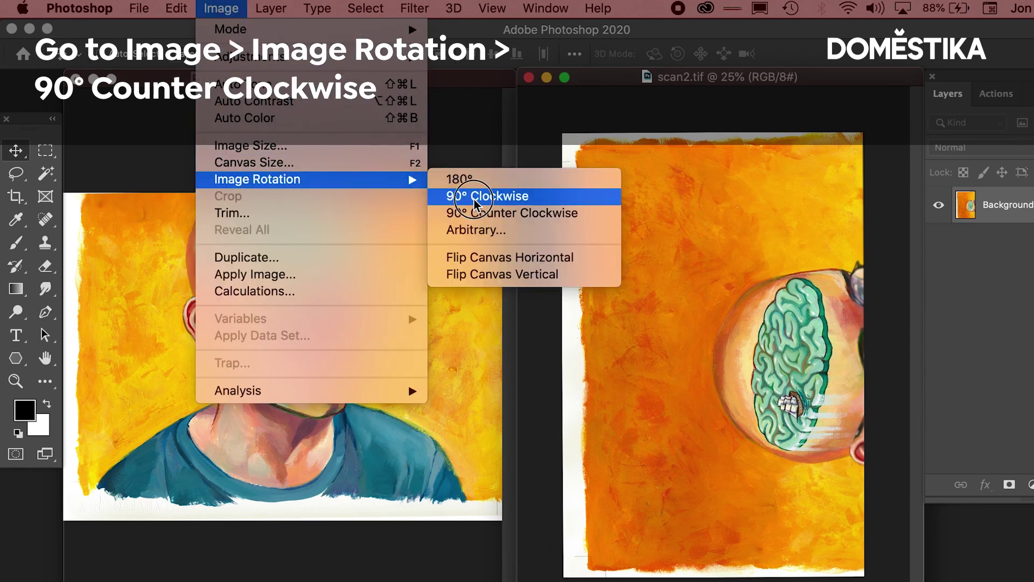
pyautogui.click(485, 213)
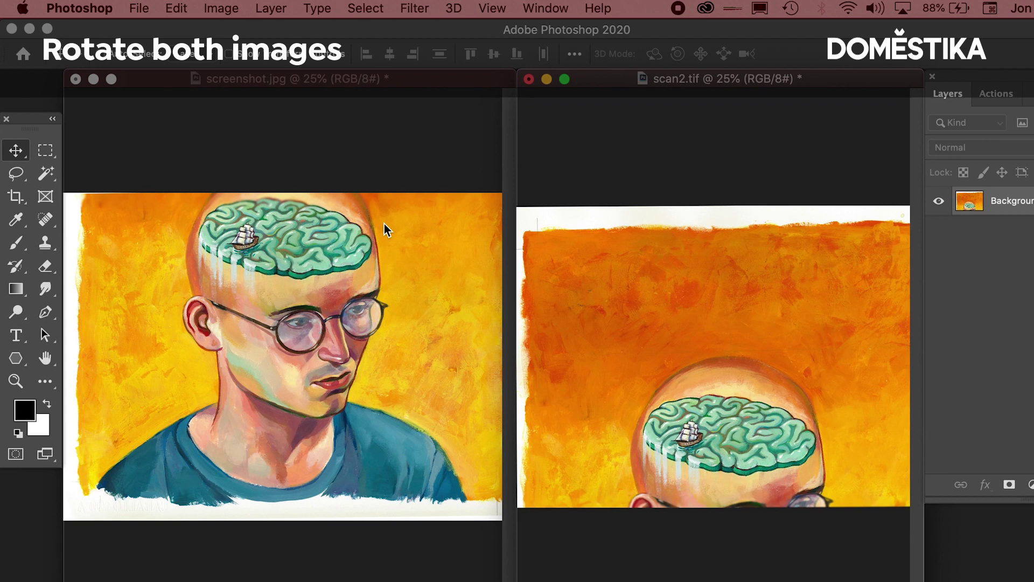
pyautogui.click(384, 224)
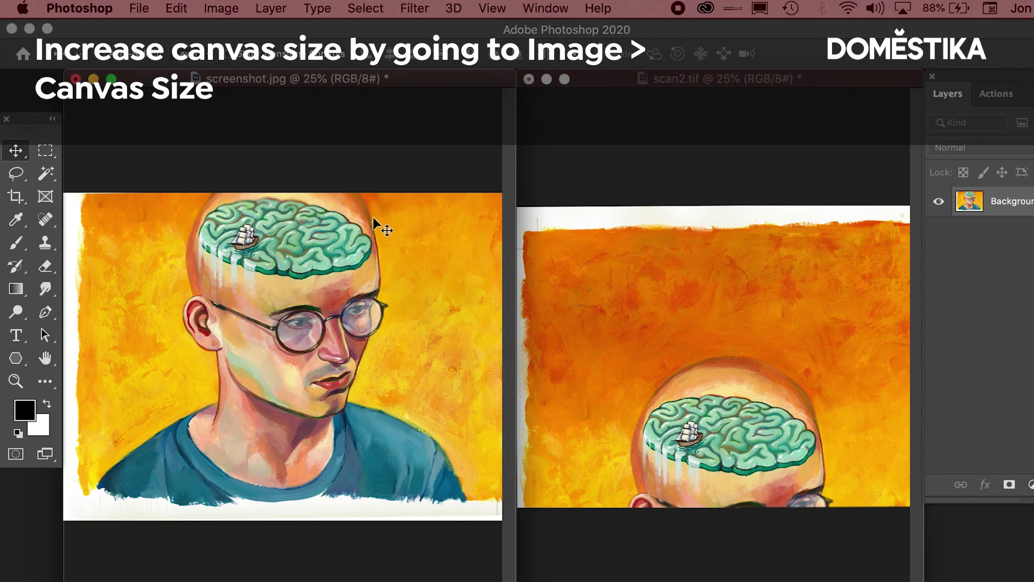
# Enlarge the canvas to 40 cm tall anchored at bottom centre, adding white space above.
pyautogui.click(221, 8)
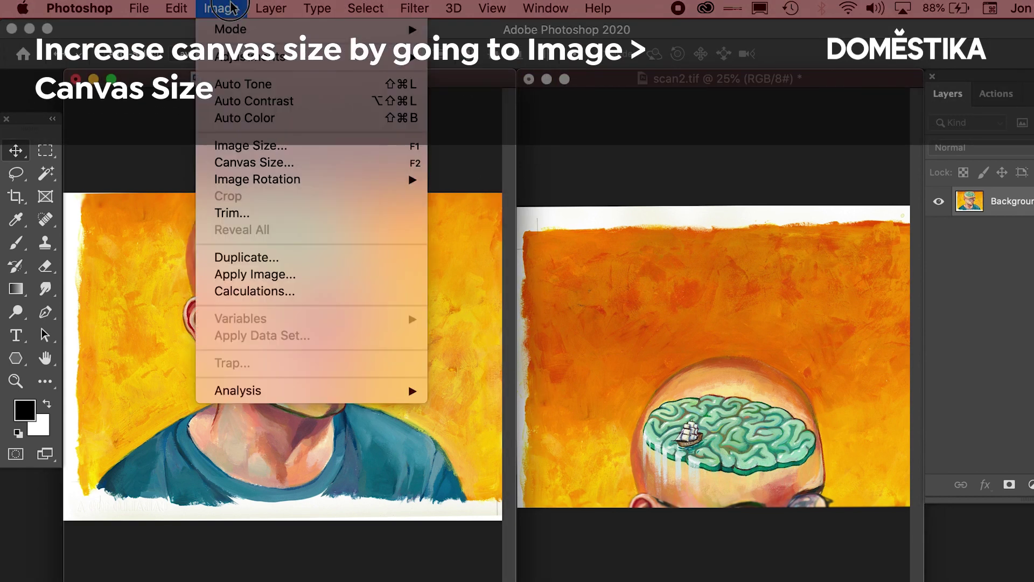
pyautogui.click(243, 166)
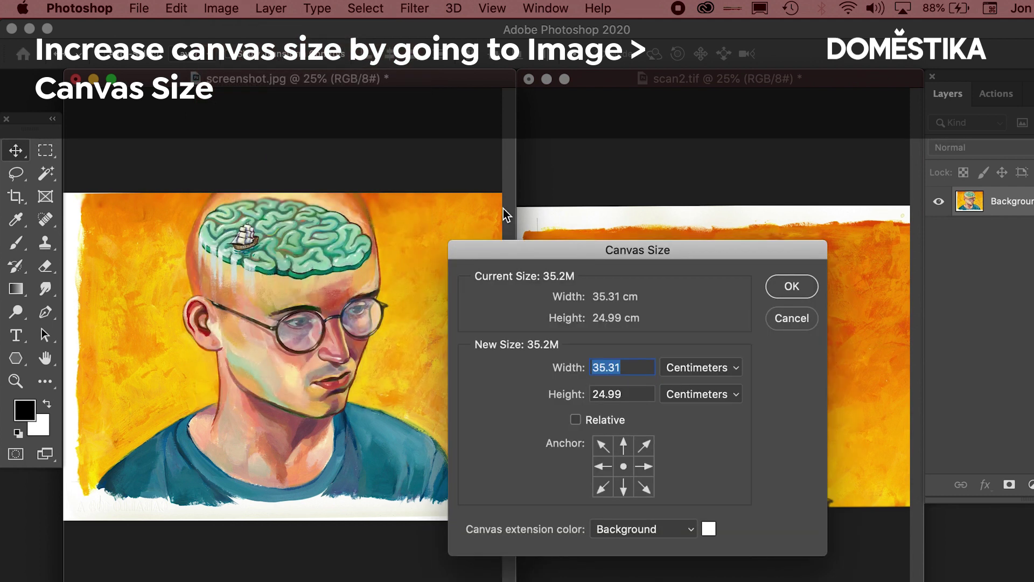
pyautogui.click(624, 489)
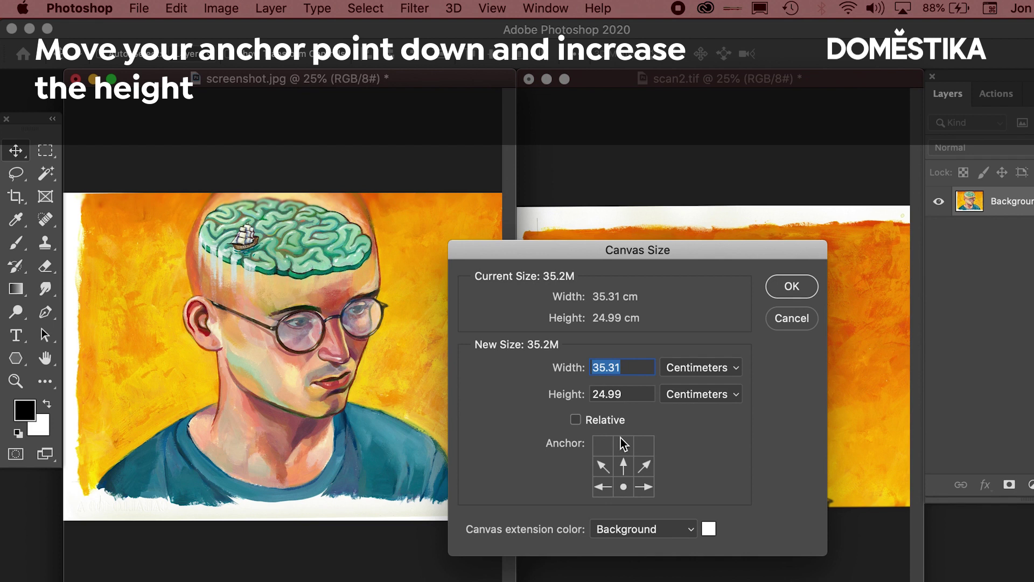
pyautogui.click(590, 390)
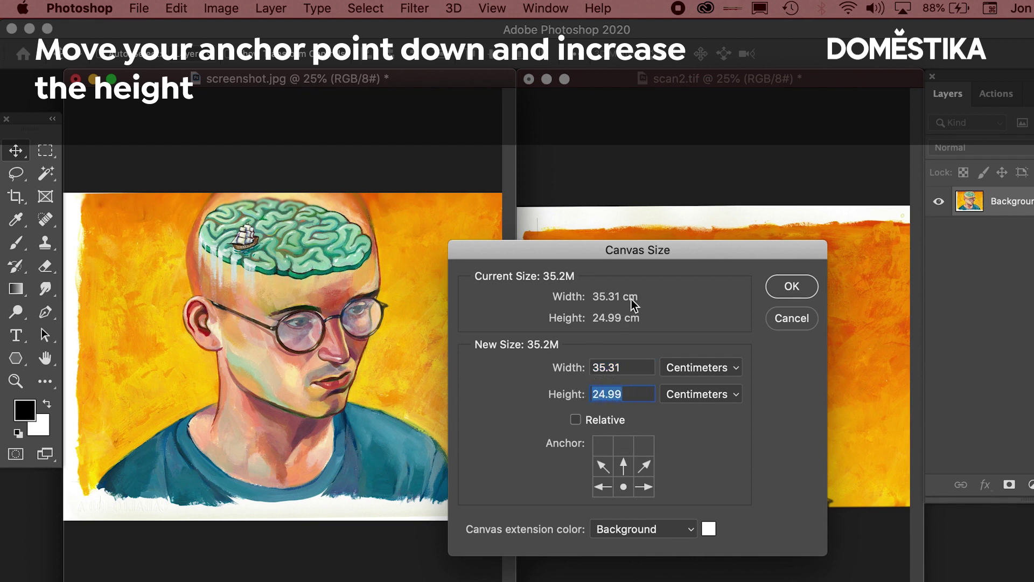
pyautogui.write('4')
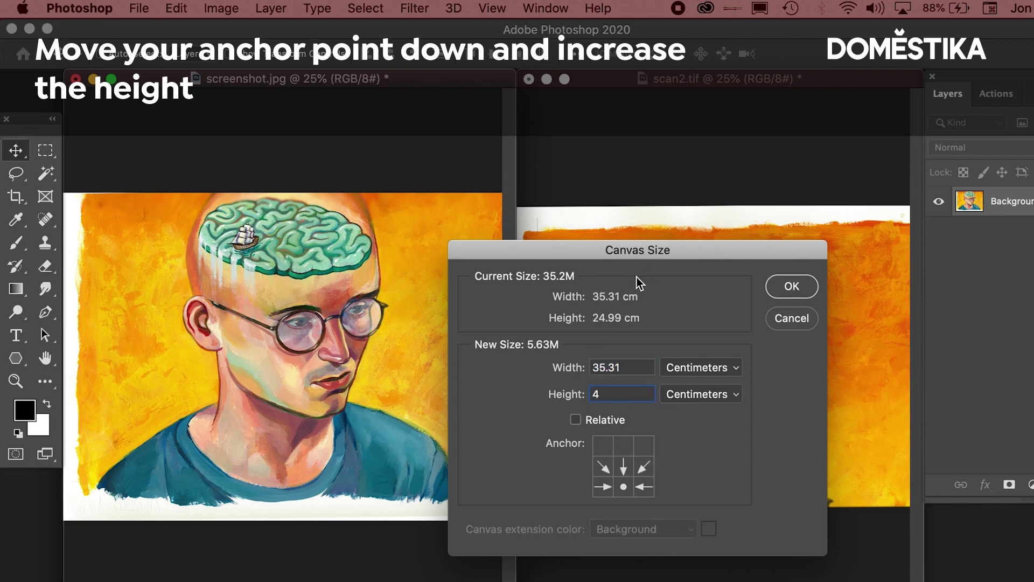
pyautogui.write('0')
pyautogui.click(782, 289)
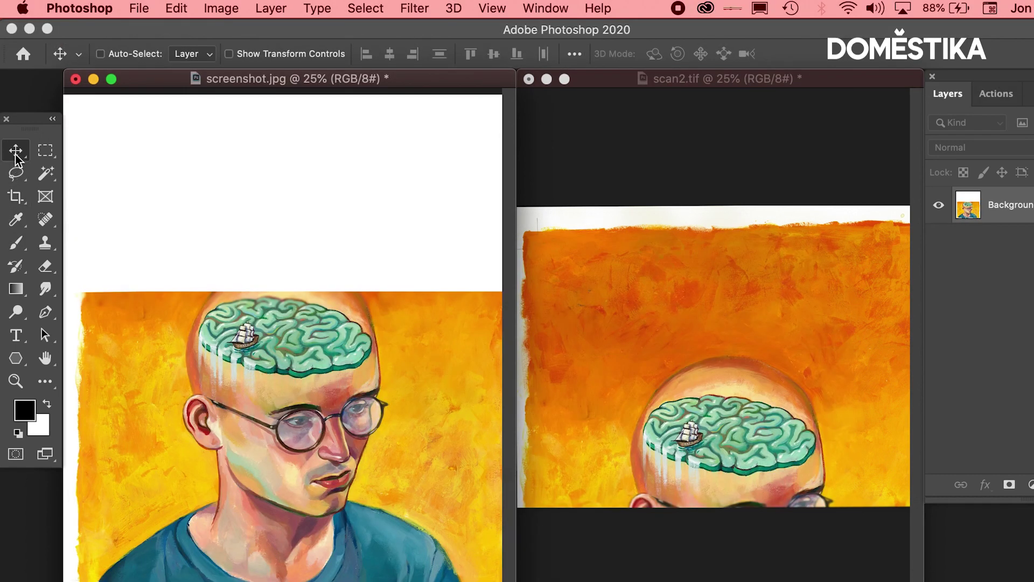
# Drag the scan2.tif image into screenshot.jpg as a new Layer 1.
pyautogui.click(592, 307)
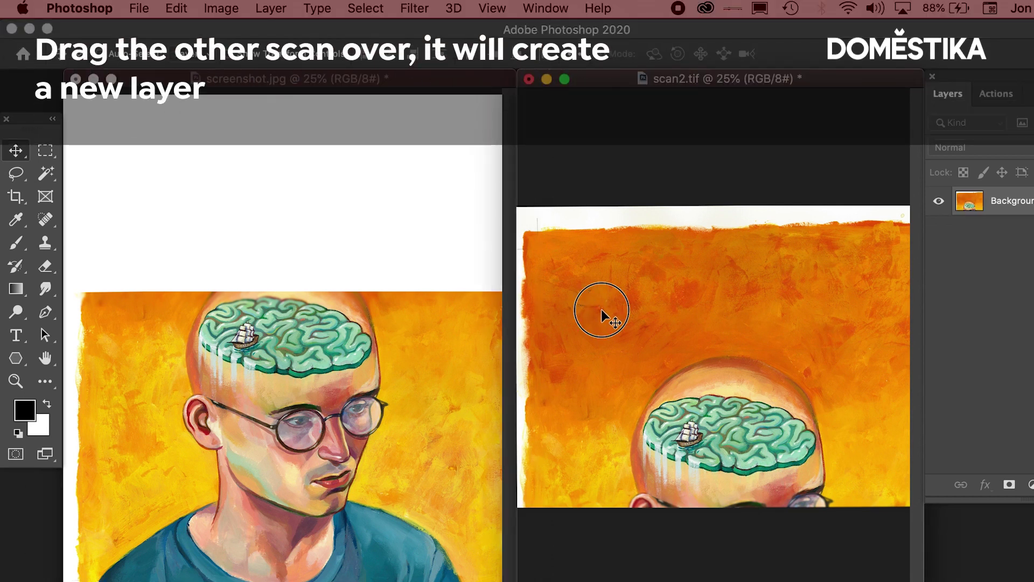
pyautogui.moveTo(601, 310); pyautogui.dragTo(188, 204)
pyautogui.moveTo(271, 257); pyautogui.dragTo(243, 279)
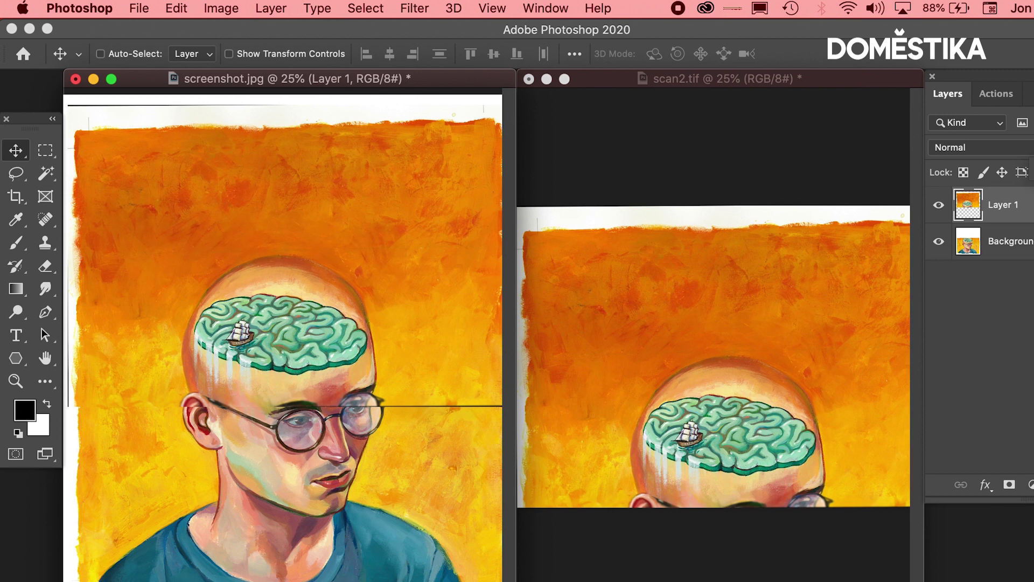
# Set Layer 1 to 50% opacity and nudge it until its brain overlaps the brain beneath.
pyautogui.press('5')
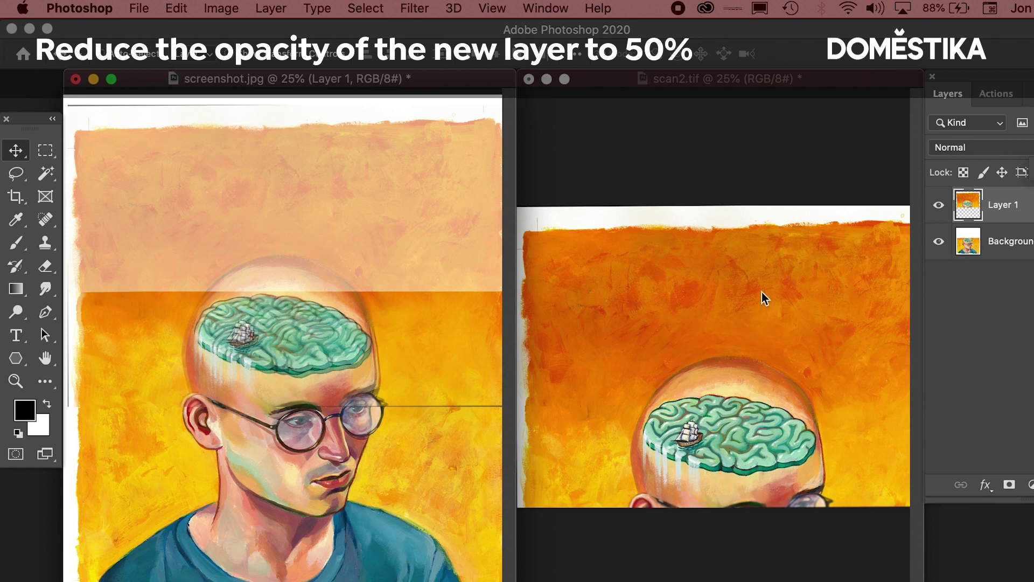
pyautogui.press('super+plus')
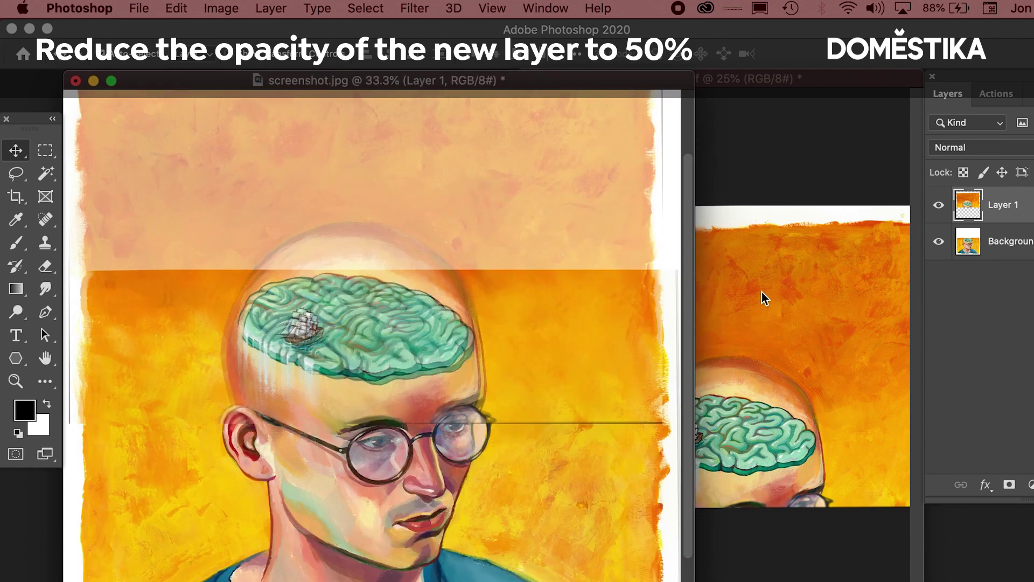
pyautogui.press('super+plus')
pyautogui.press('super+plus')
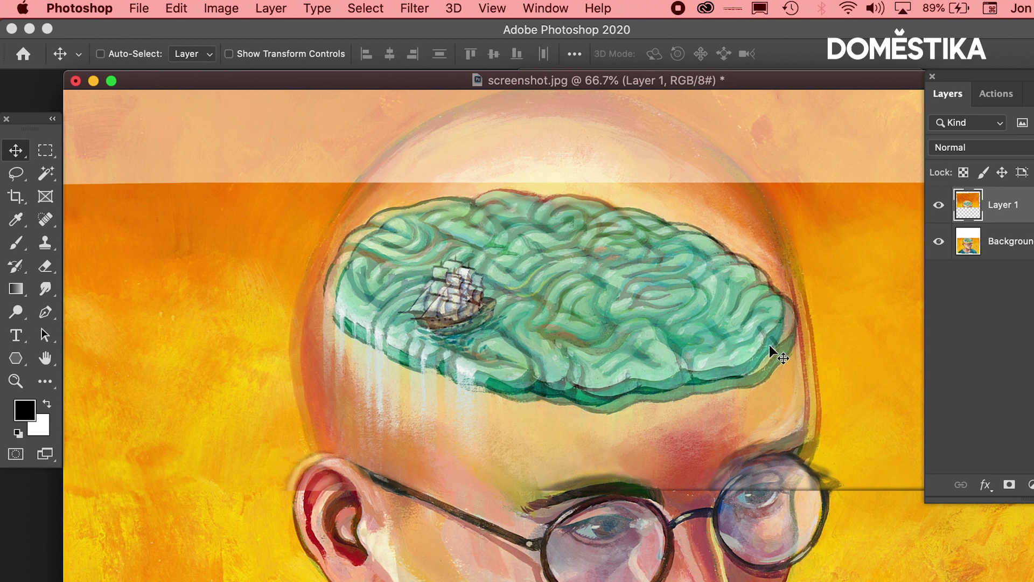
pyautogui.moveTo(766, 345); pyautogui.dragTo(788, 356)
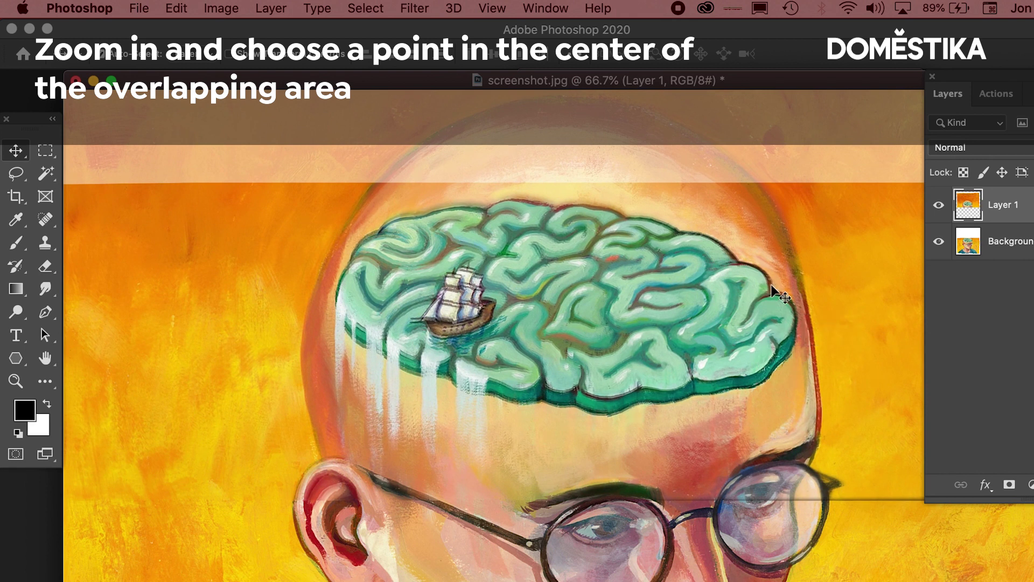
pyautogui.press('super+plus')
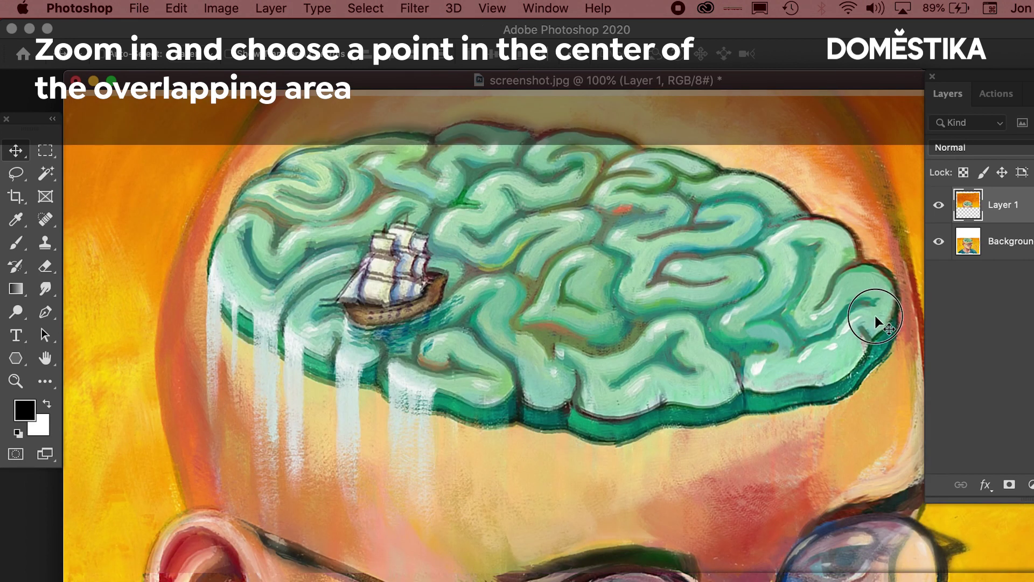
pyautogui.moveTo(877, 322); pyautogui.dragTo(878, 321)
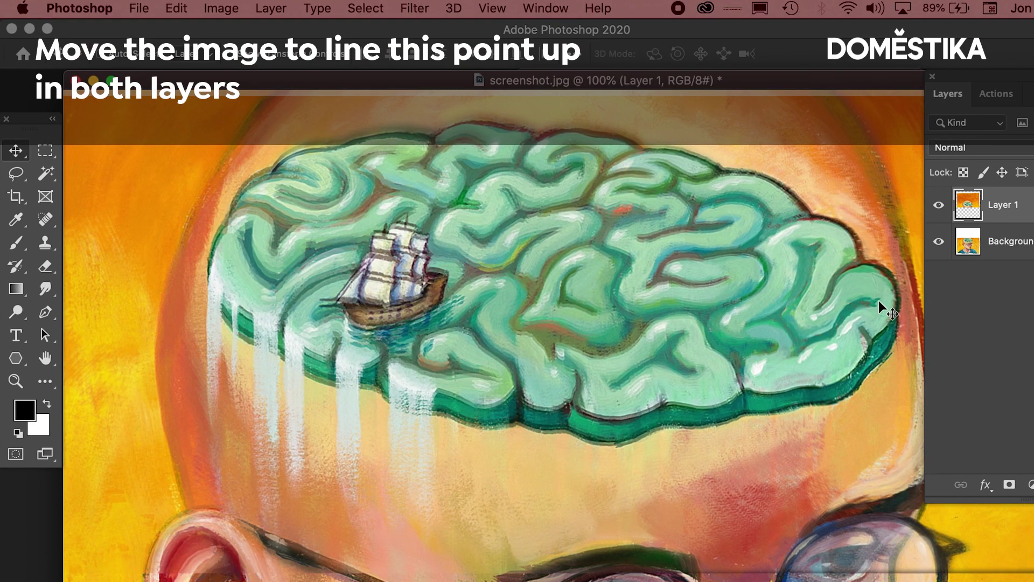
# Start Edit > Transform > Rotate on Layer 1 with the reference point on the brain's right edge.
pyautogui.click(180, 6)
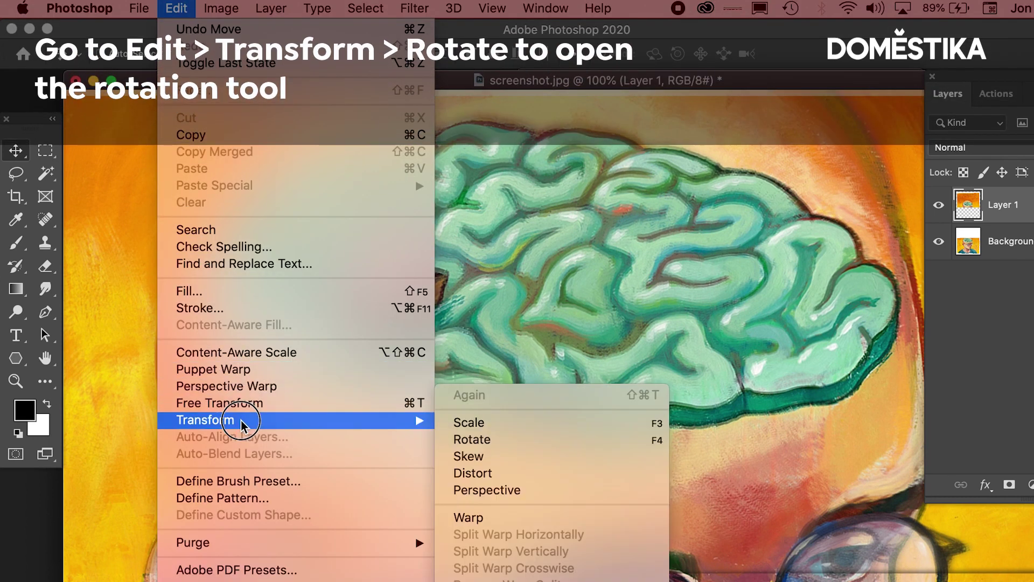
pyautogui.moveTo(242, 421)
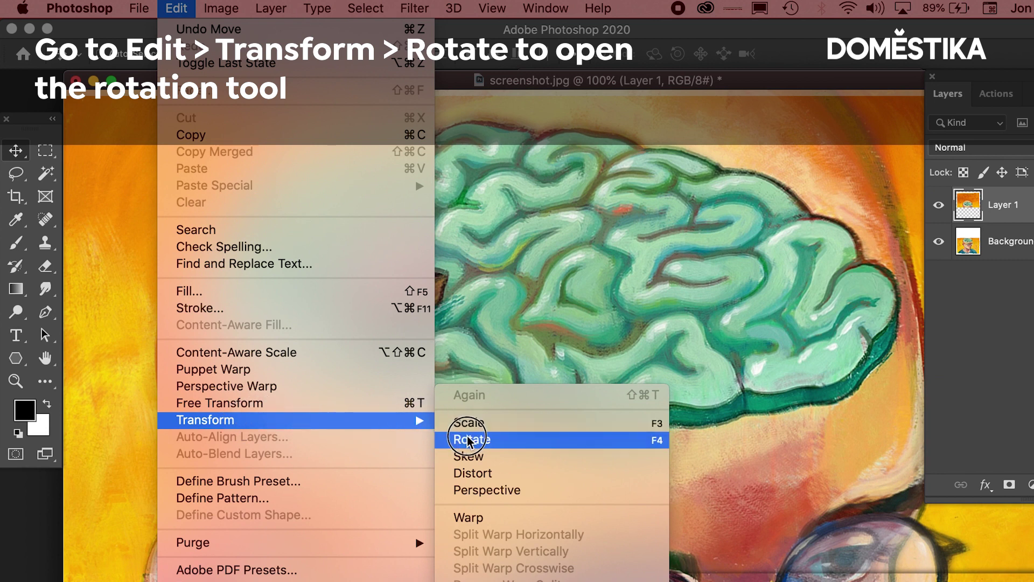
pyautogui.click(470, 439)
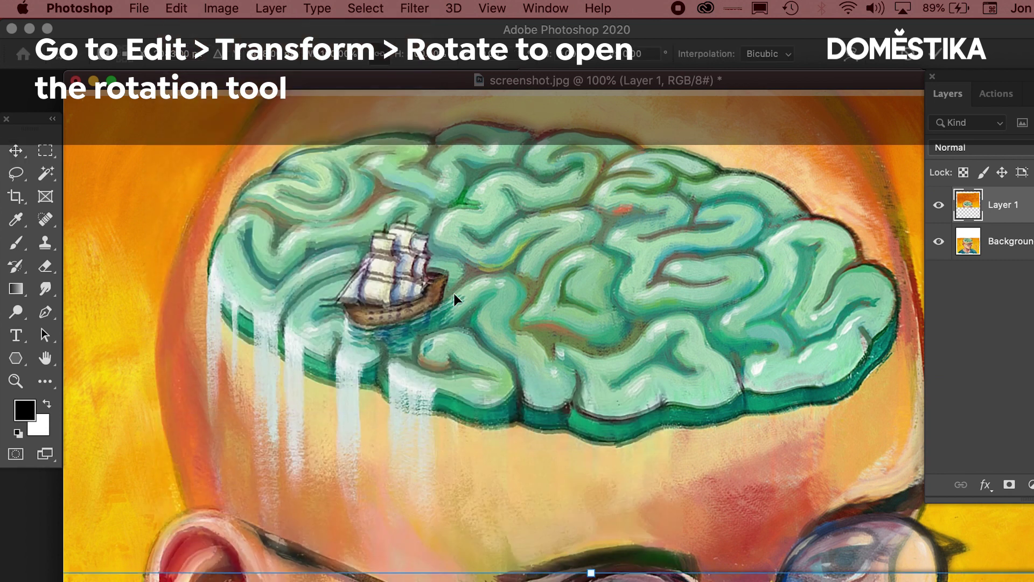
pyautogui.press('super+minus')
pyautogui.press('super+minus')
pyautogui.press('super+minus')
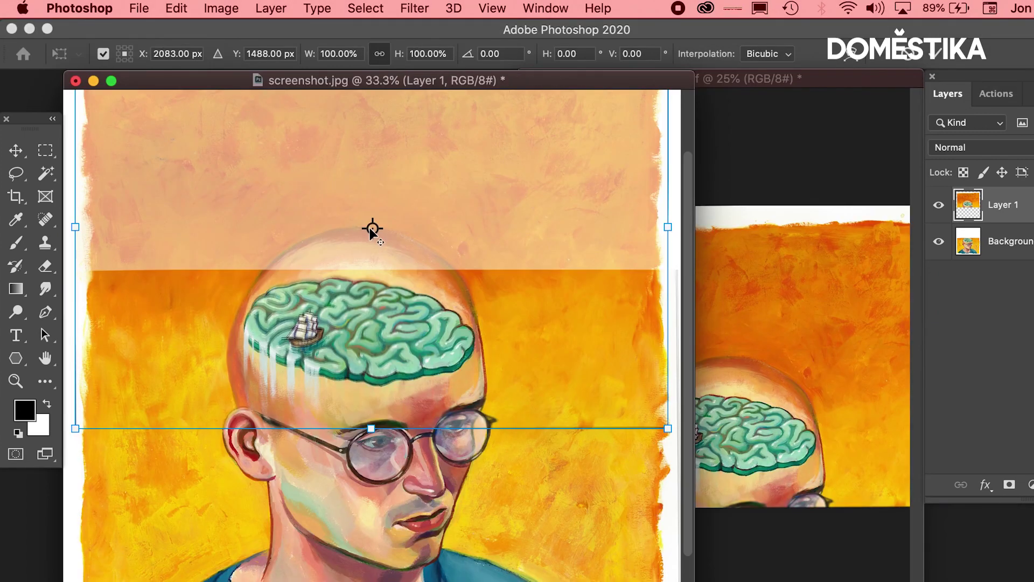
pyautogui.click(103, 55)
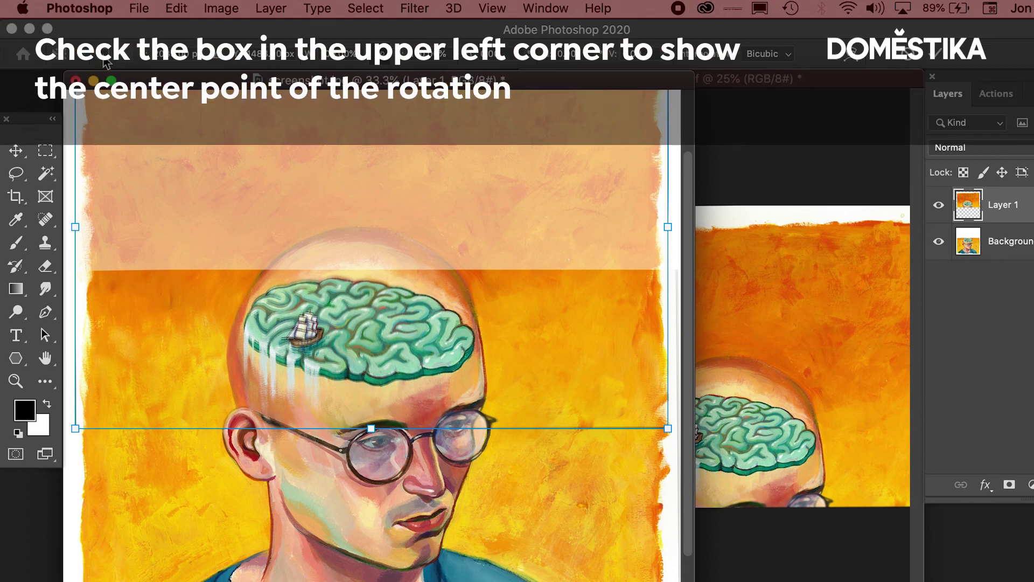
pyautogui.click(104, 55)
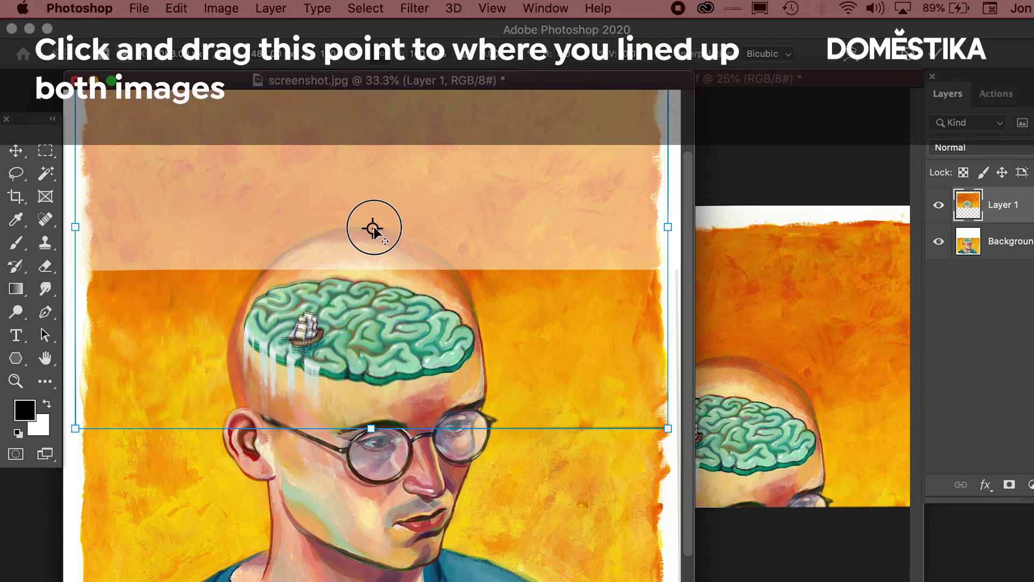
pyautogui.moveTo(373, 229); pyautogui.dragTo(467, 341)
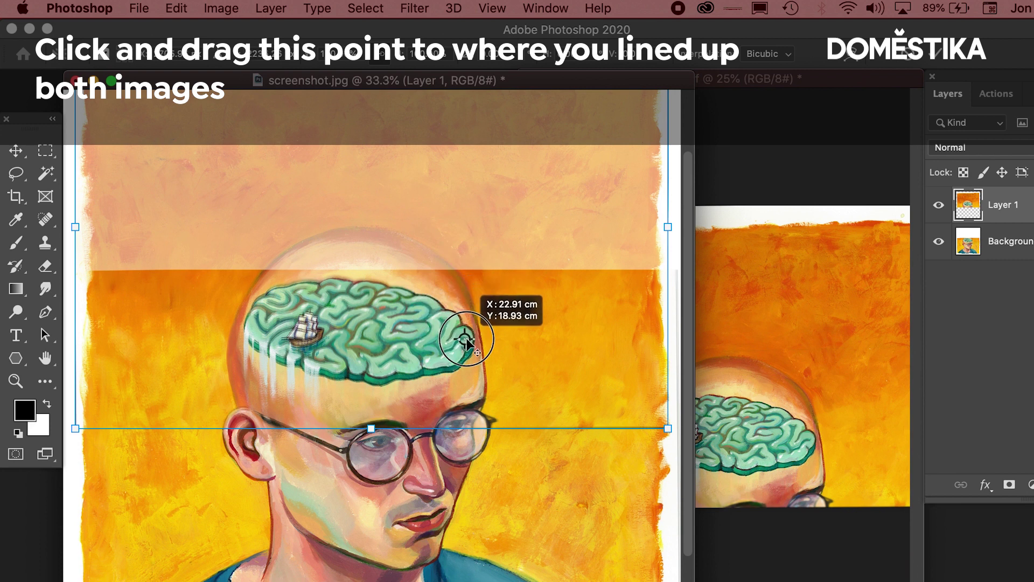
pyautogui.moveTo(466, 341); pyautogui.dragTo(468, 340)
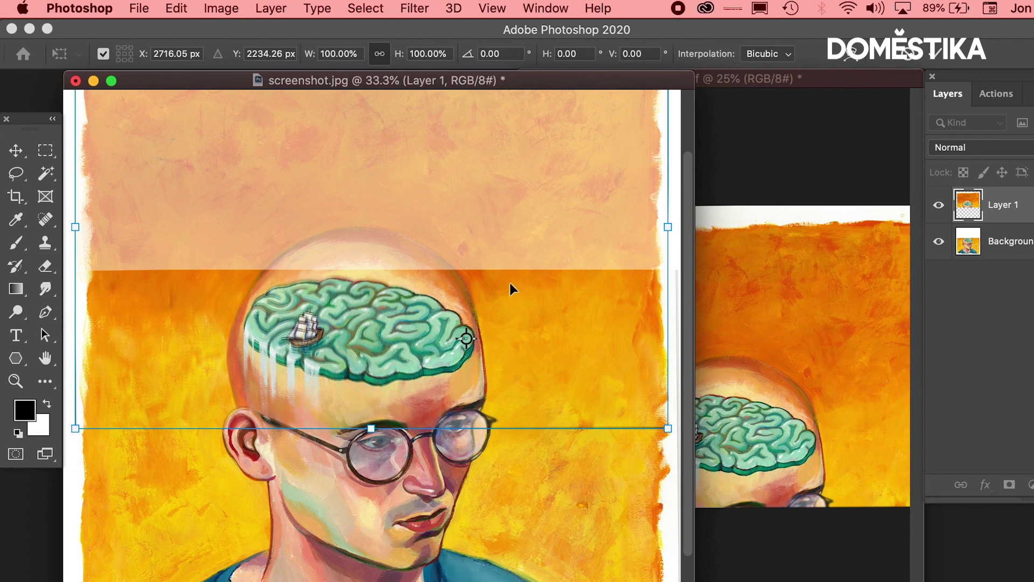
# Rotate Layer 1 about 0.6° around the pivot to square it with the painting and commit the transform.
pyautogui.press('super+plus')
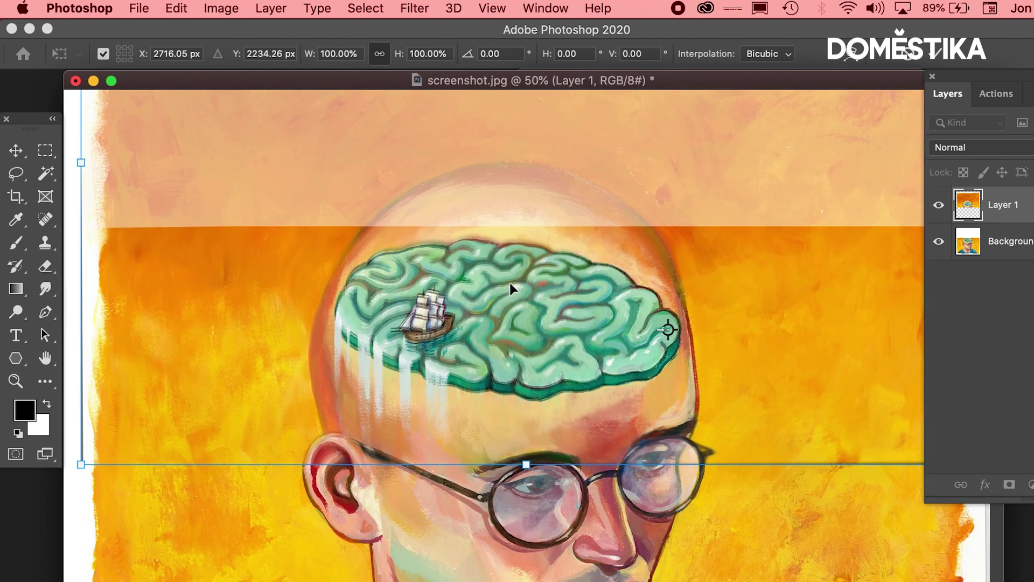
pyautogui.press('super+plus')
pyautogui.press('super+plus')
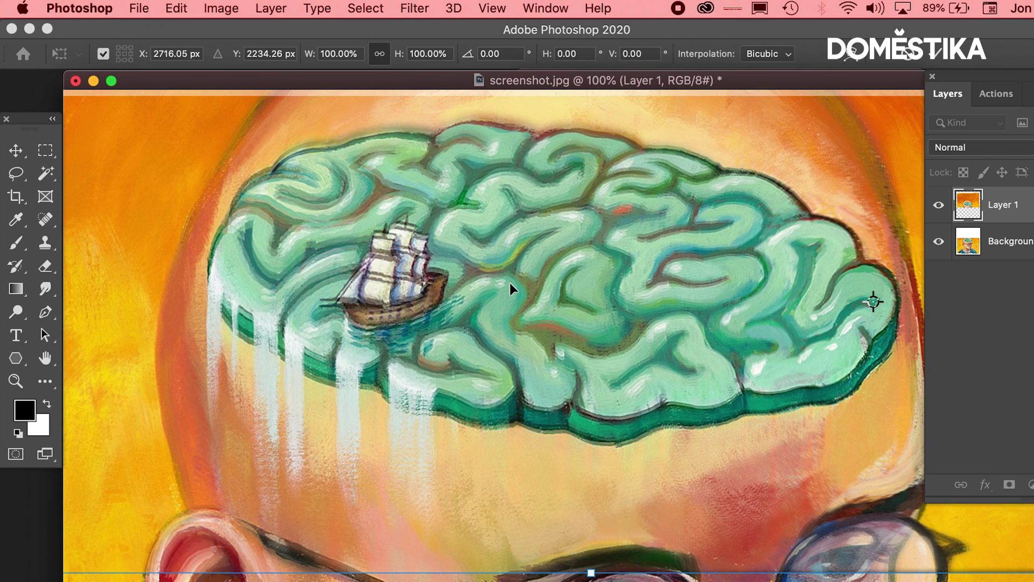
pyautogui.hscroll(-10, 510, 282)
pyautogui.hscroll(-10, 510, 281)
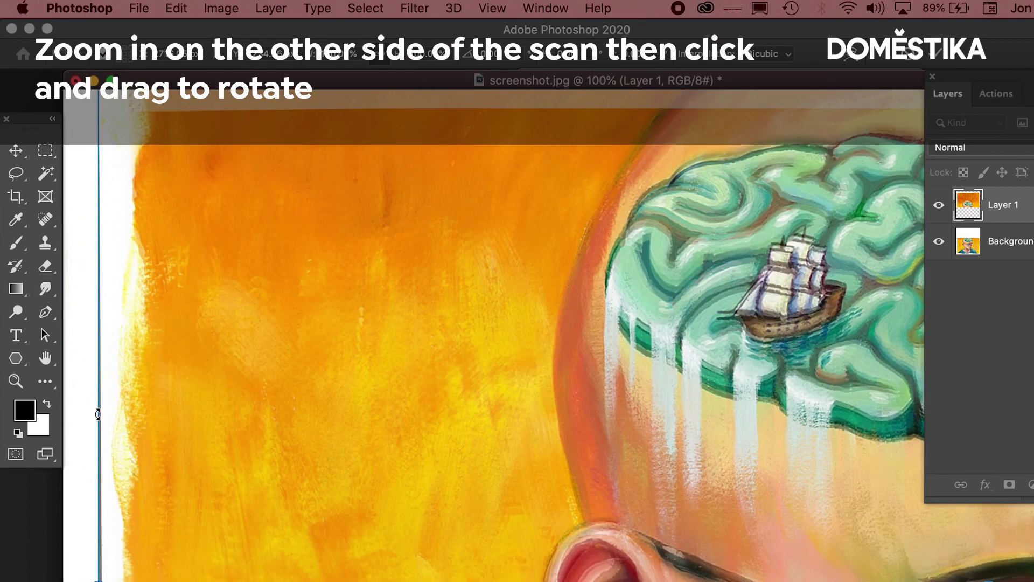
pyautogui.moveTo(95, 415); pyautogui.dragTo(93, 402)
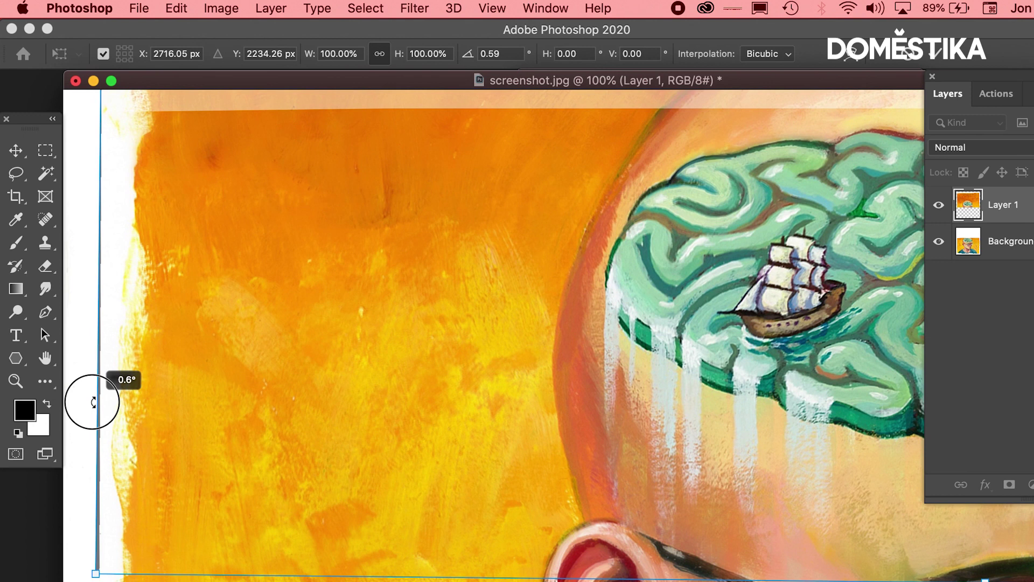
pyautogui.moveTo(92, 402); pyautogui.dragTo(100, 396)
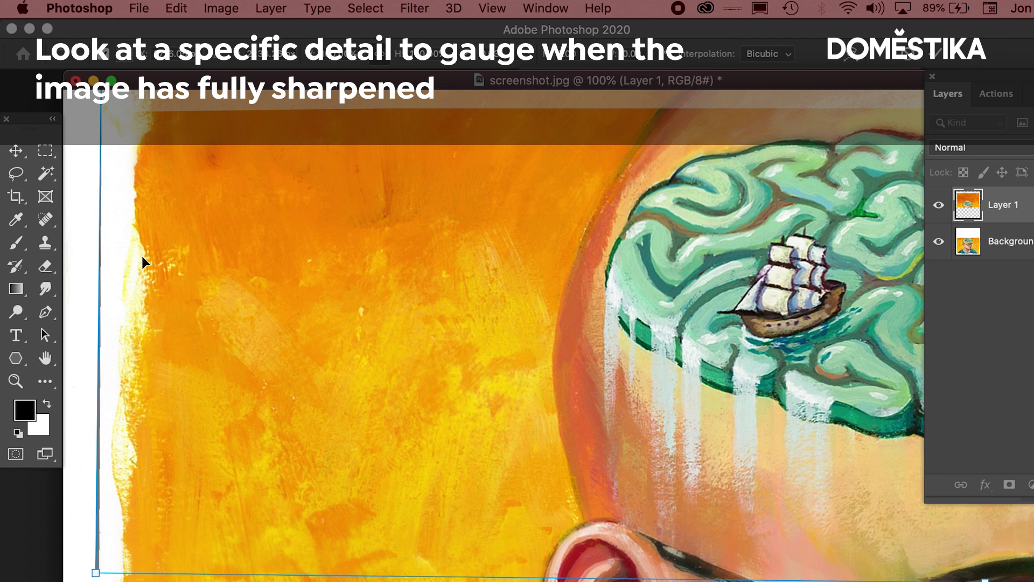
pyautogui.press('Return')
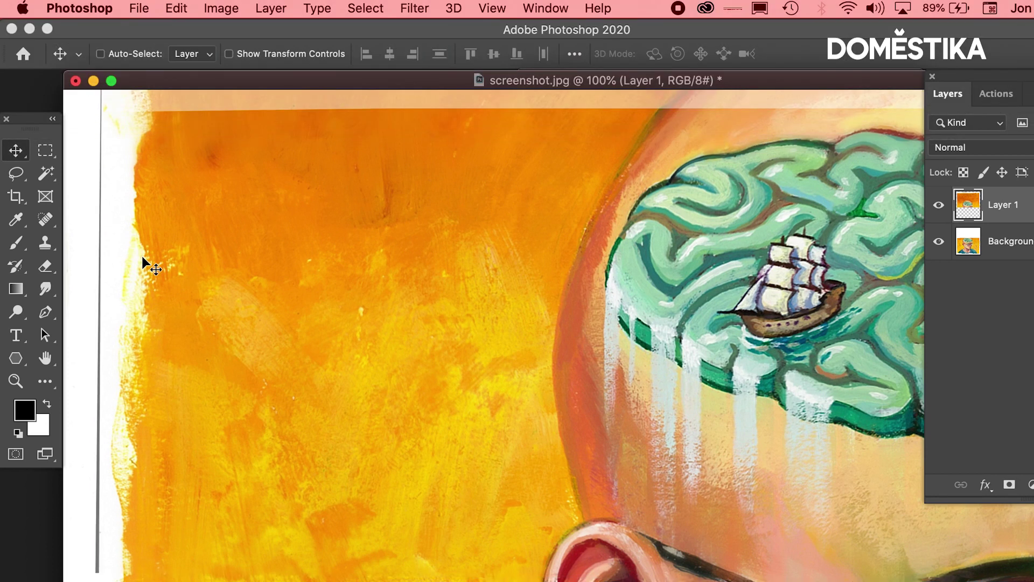
pyautogui.press('super+minus')
pyautogui.press('super+minus')
pyautogui.press('super+minus')
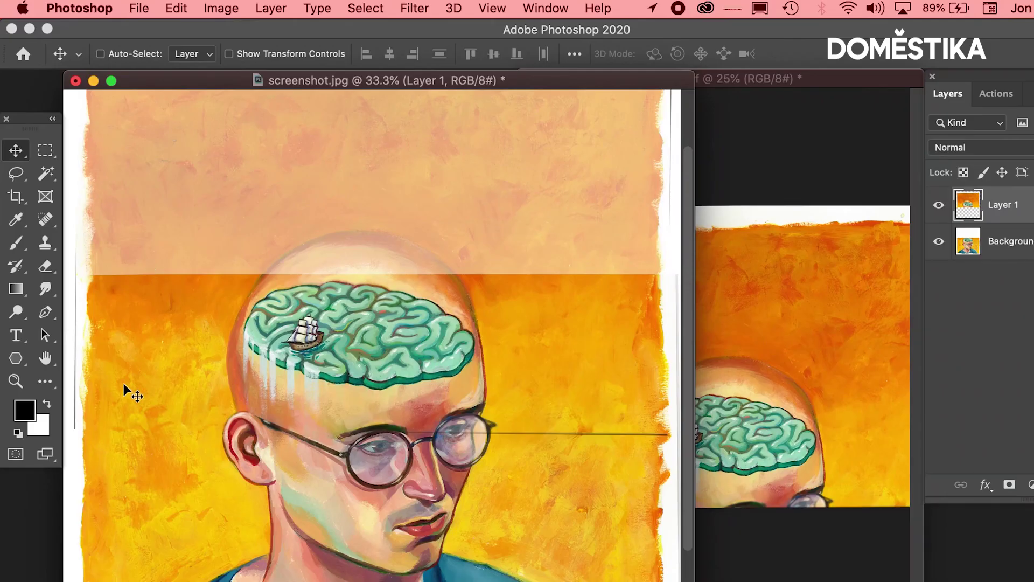
# Draw a 6 px feathered Lasso selection around the overlap band across the brain and glasses.
pyautogui.click(15, 175)
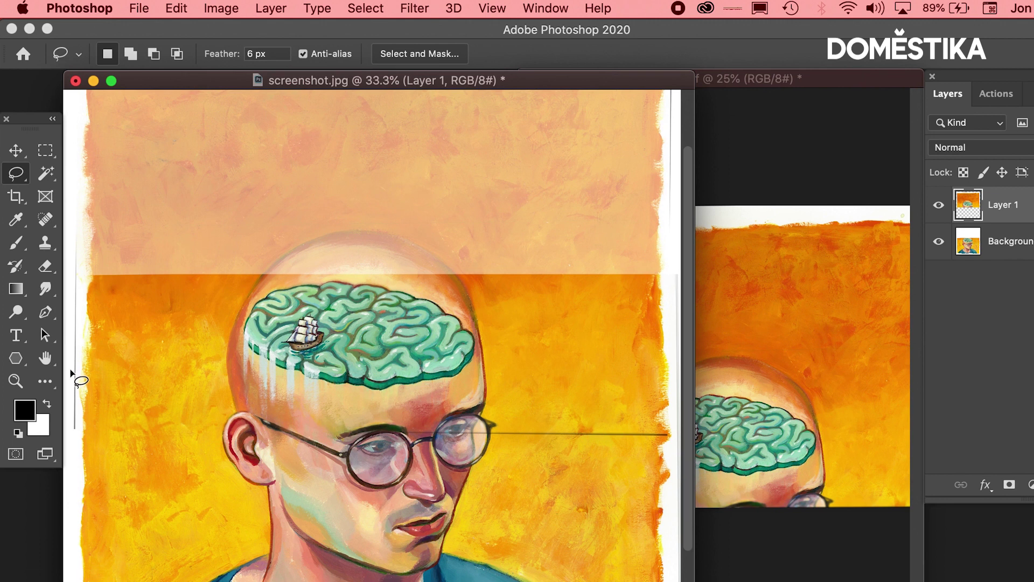
pyautogui.moveTo(72, 374); pyautogui.dragTo(128, 341)
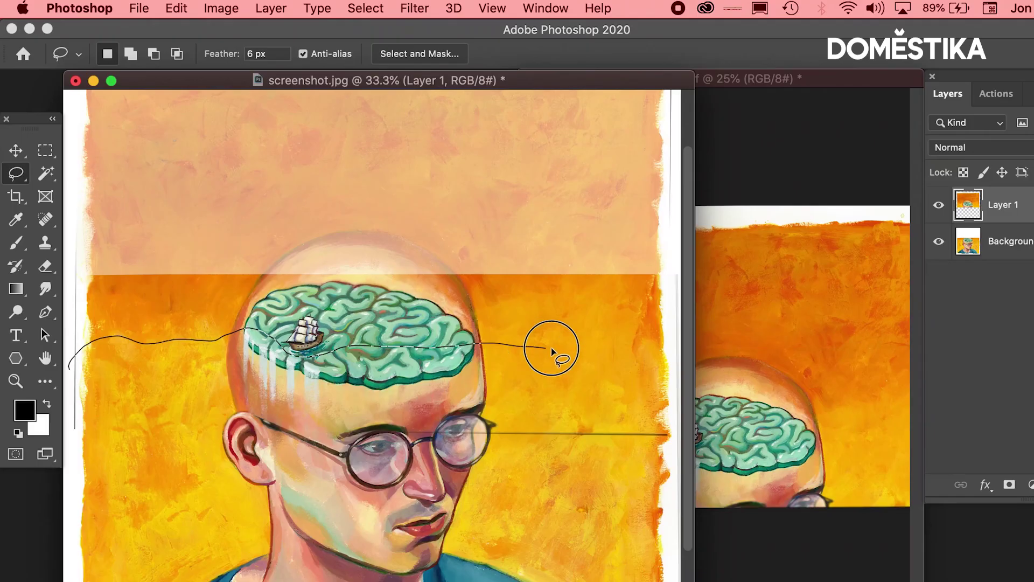
pyautogui.moveTo(553, 352); pyautogui.dragTo(607, 348)
pyautogui.moveTo(672, 349)
pyautogui.mouseDown()
pyautogui.moveTo(676, 477)
pyautogui.moveTo(519, 504)
pyautogui.moveTo(250, 504)
pyautogui.moveTo(84, 468)
pyautogui.moveTo(70, 376)
pyautogui.mouseUp()
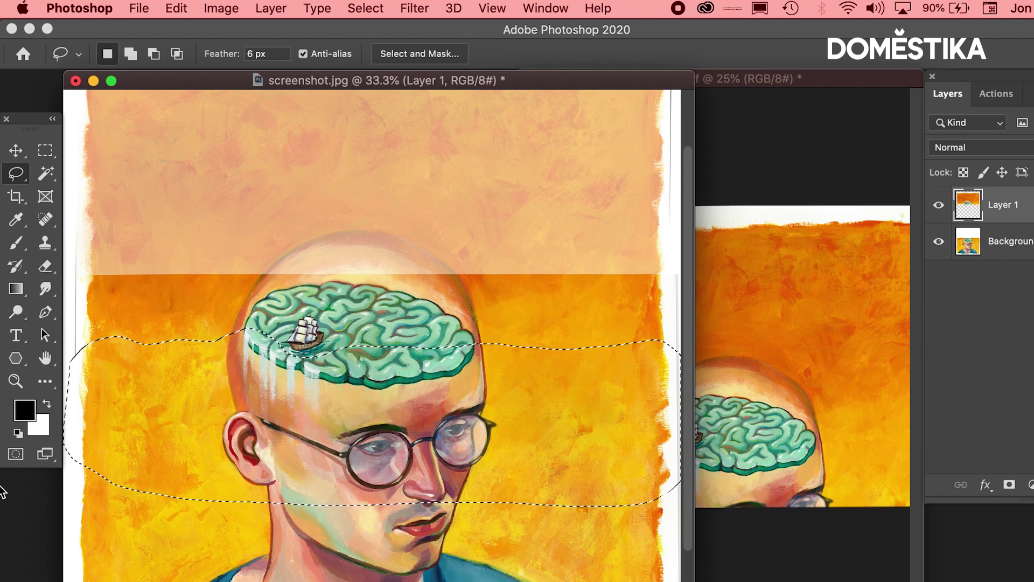
# Delete the selected seam from Layer 1 and return the layer to 100% opacity.
pyautogui.hotkey('ctrl', 'd')
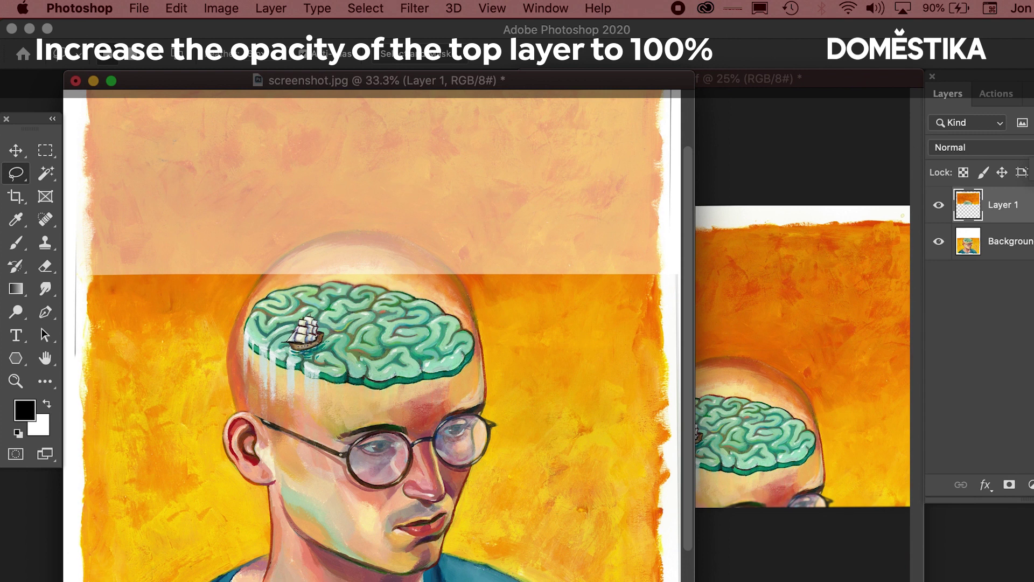
pyautogui.press('0')
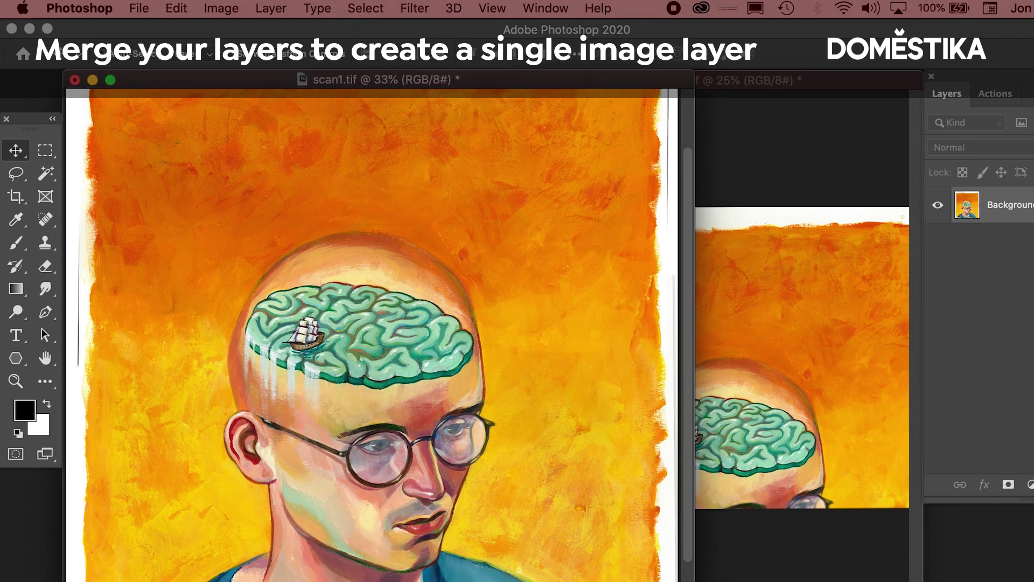
pyautogui.scroll(5, 692, 203)
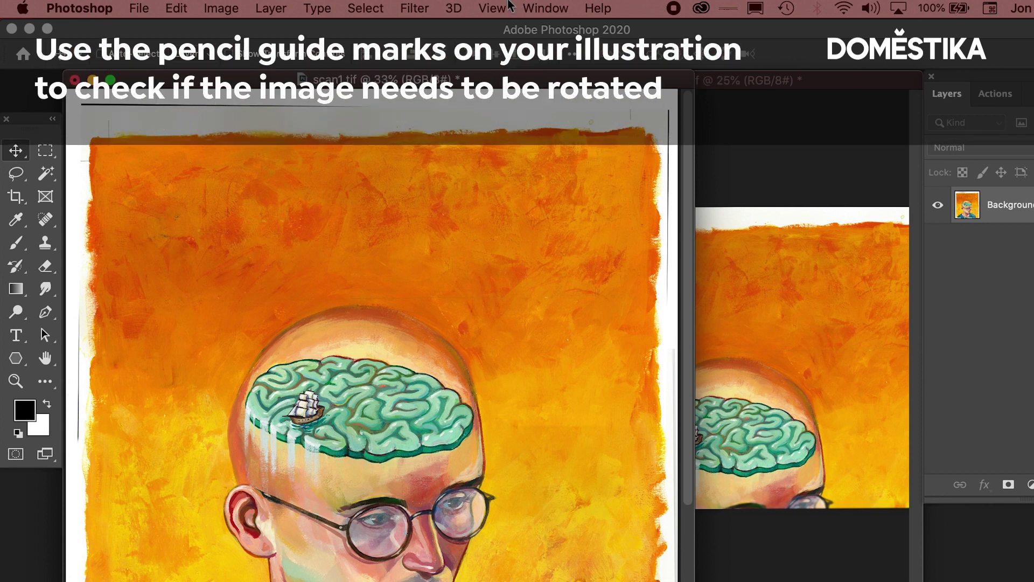
# Show rulers and place a horizontal guide about 4 cm down across the painting's top.
pyautogui.click(493, 8)
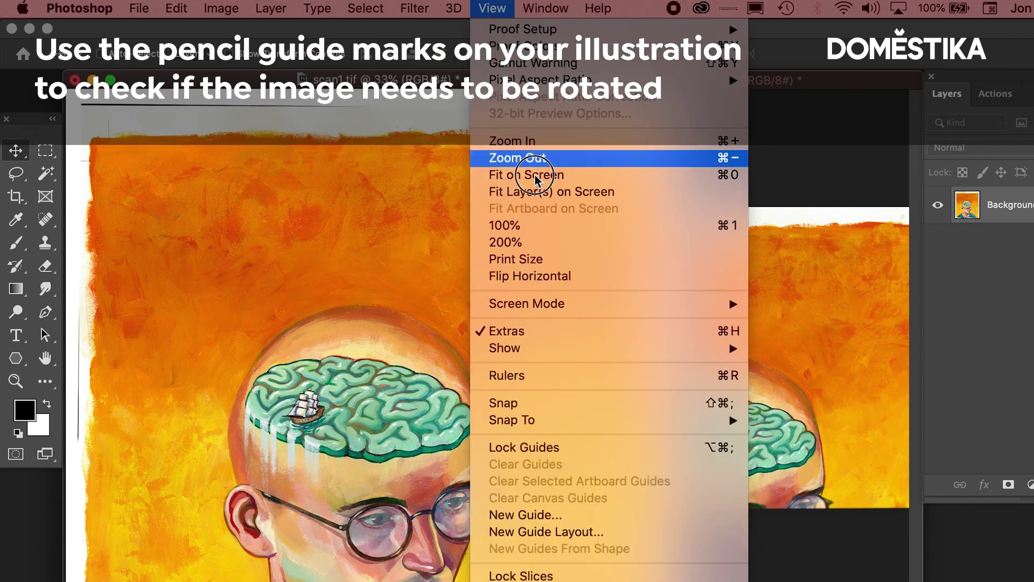
pyautogui.click(557, 374)
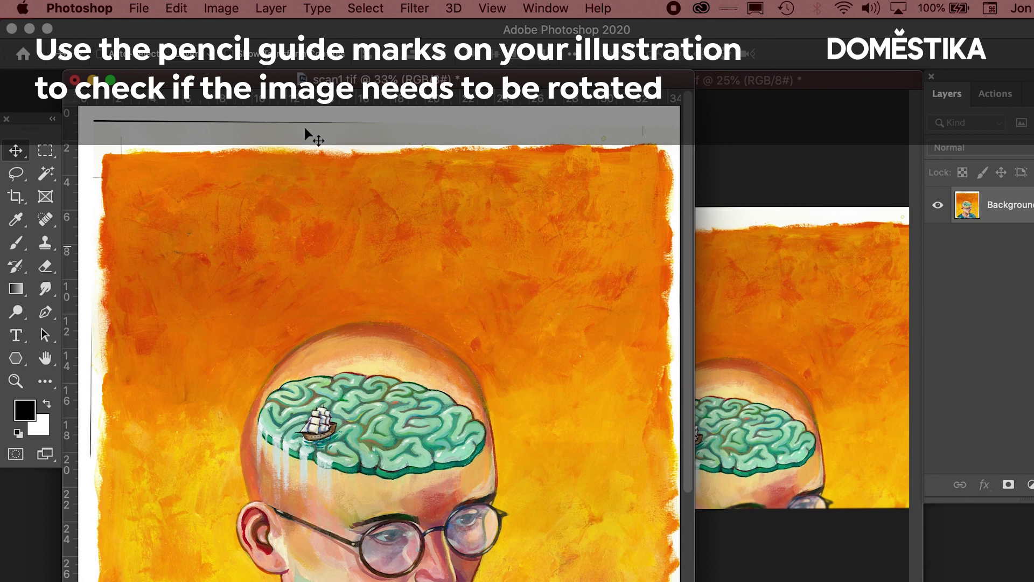
pyautogui.moveTo(283, 100); pyautogui.dragTo(291, 176)
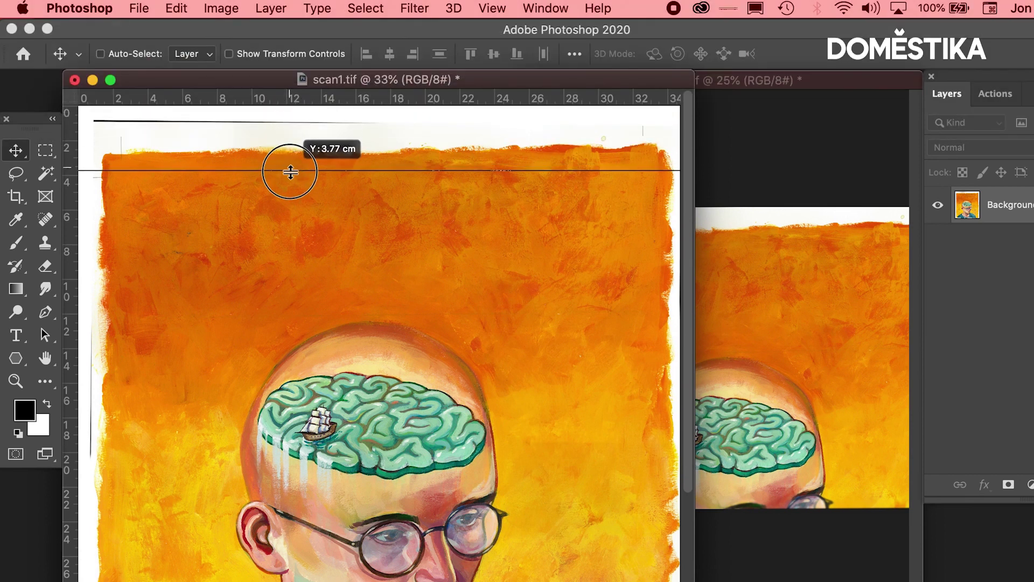
pyautogui.moveTo(292, 177); pyautogui.dragTo(291, 177)
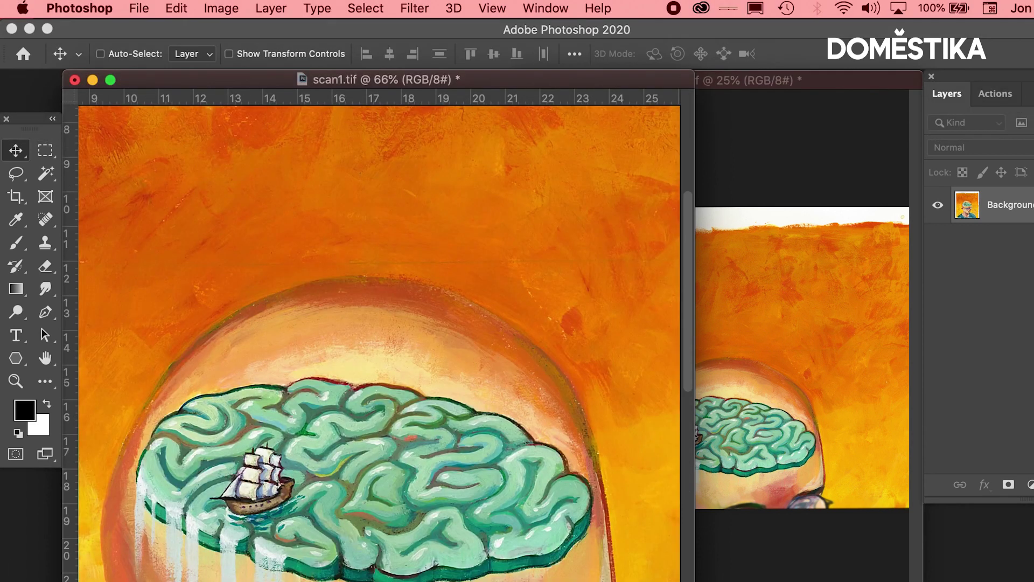
pyautogui.scroll(5, 691, 178)
pyautogui.hscroll(5, 639, 198)
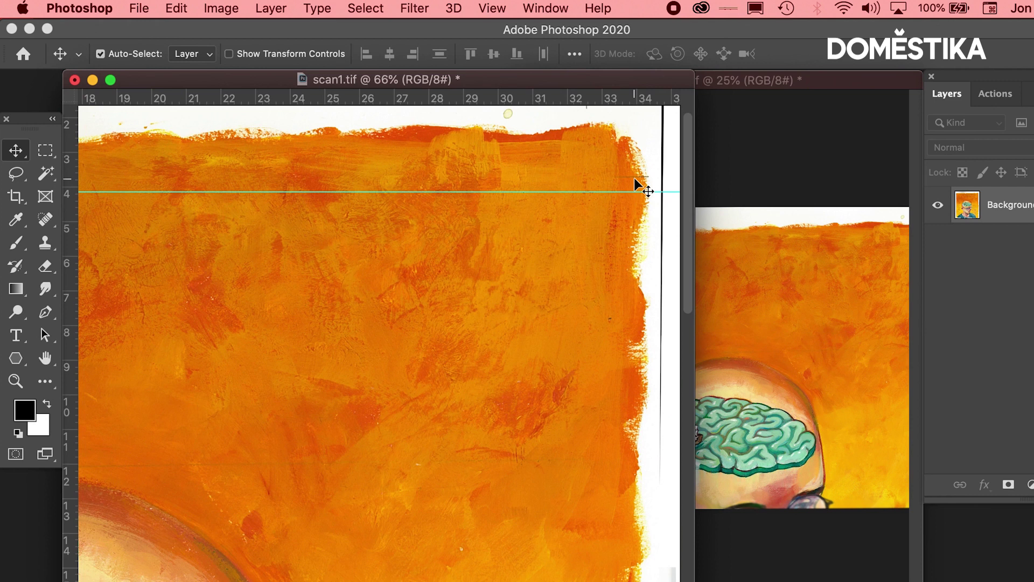
# Zoom out, widen the window to show the whole canvas and select all.
pyautogui.press('super+minus')
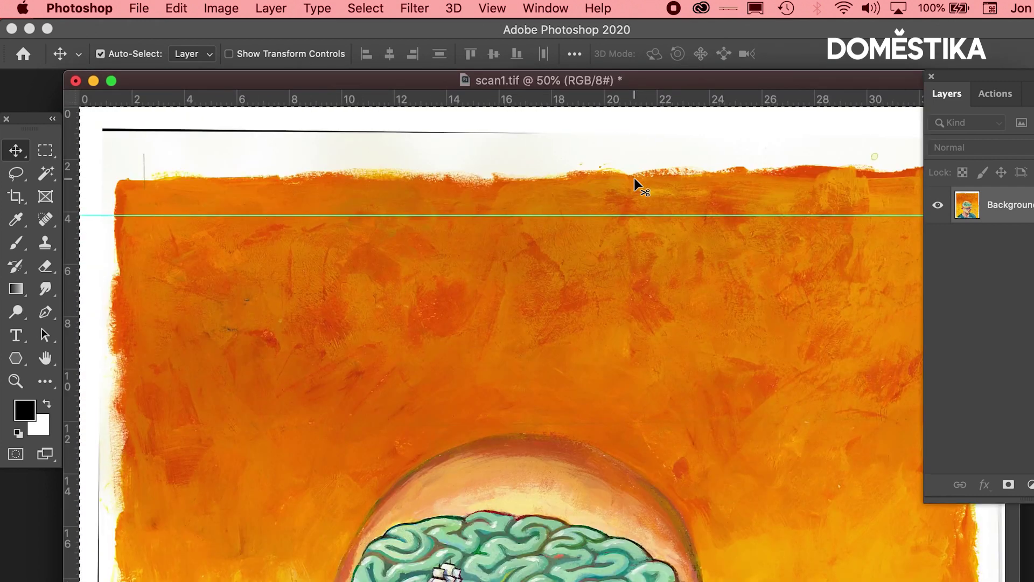
pyautogui.press('super+minus')
pyautogui.press('super+minus')
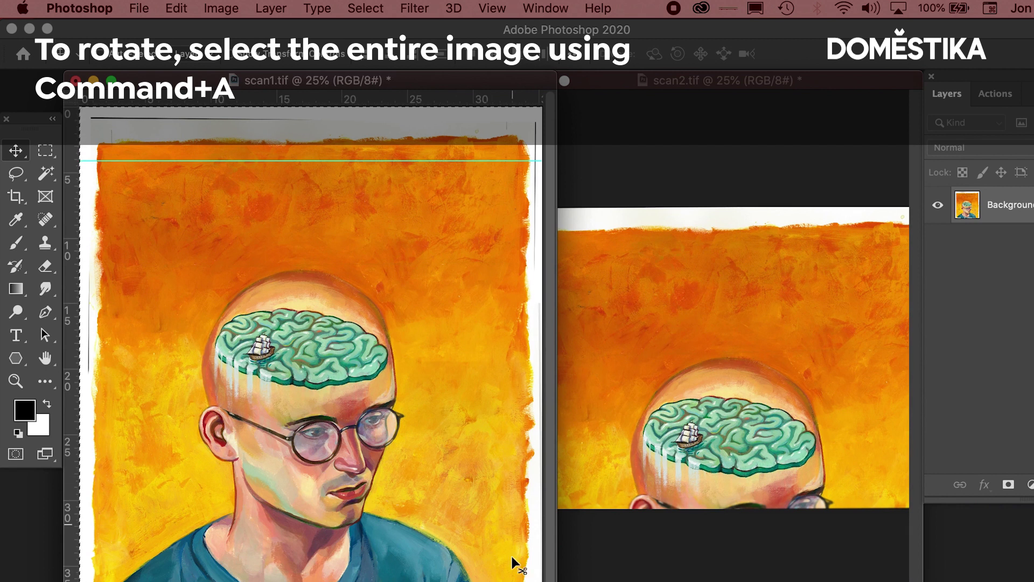
pyautogui.moveTo(556, 324); pyautogui.dragTo(640, 324)
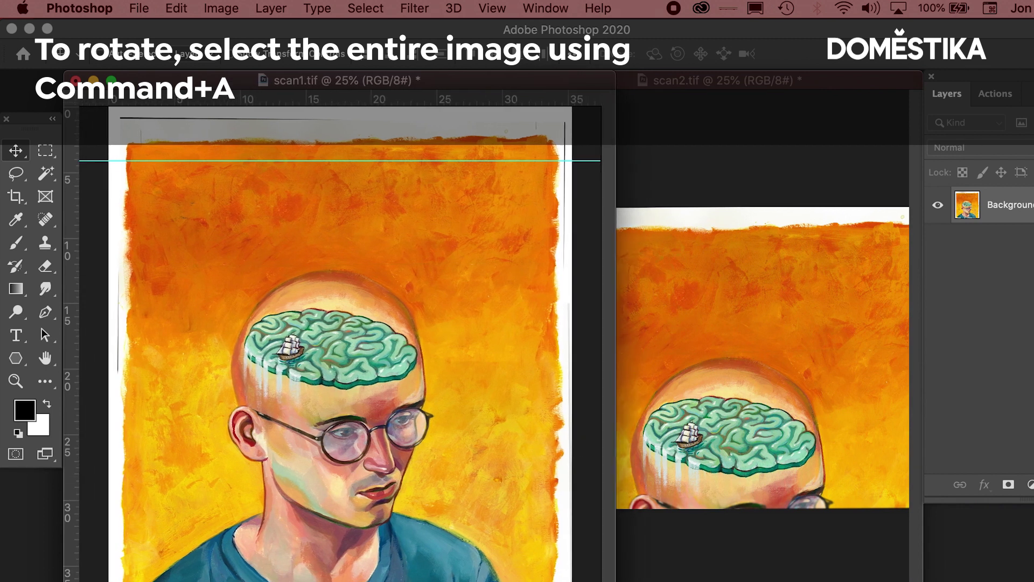
pyautogui.press('super+a')
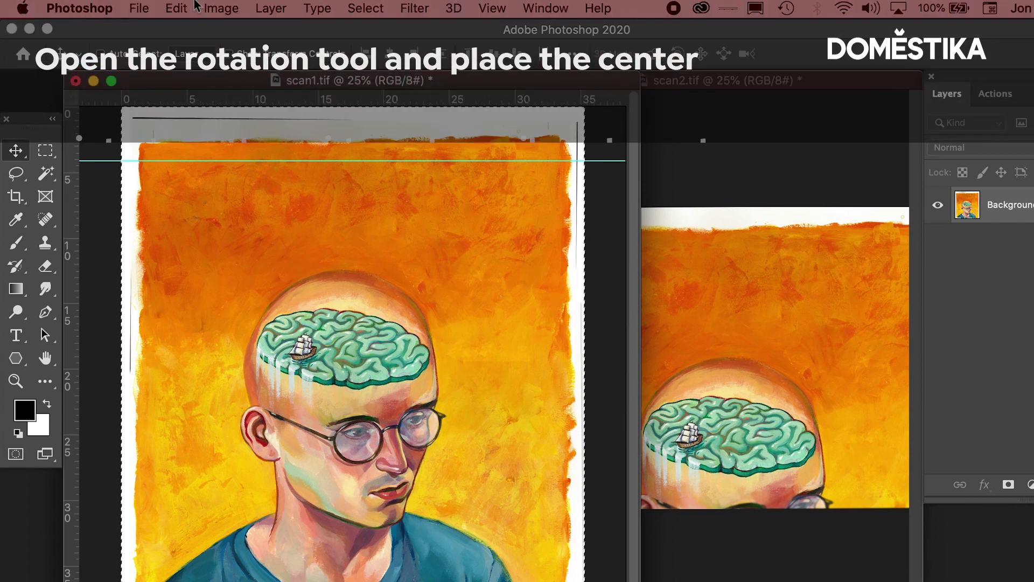
# Rotate the whole image about 0.7° around the guide–pencil-mark intersection and apply it.
pyautogui.click(177, 8)
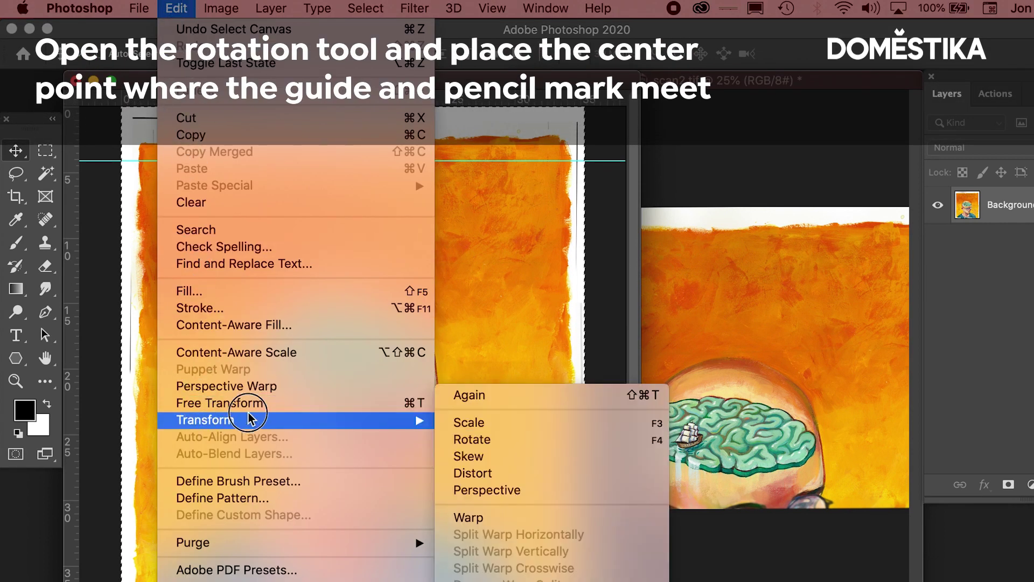
pyautogui.click(646, 437)
pyautogui.moveTo(353, 369); pyautogui.dragTo(142, 160)
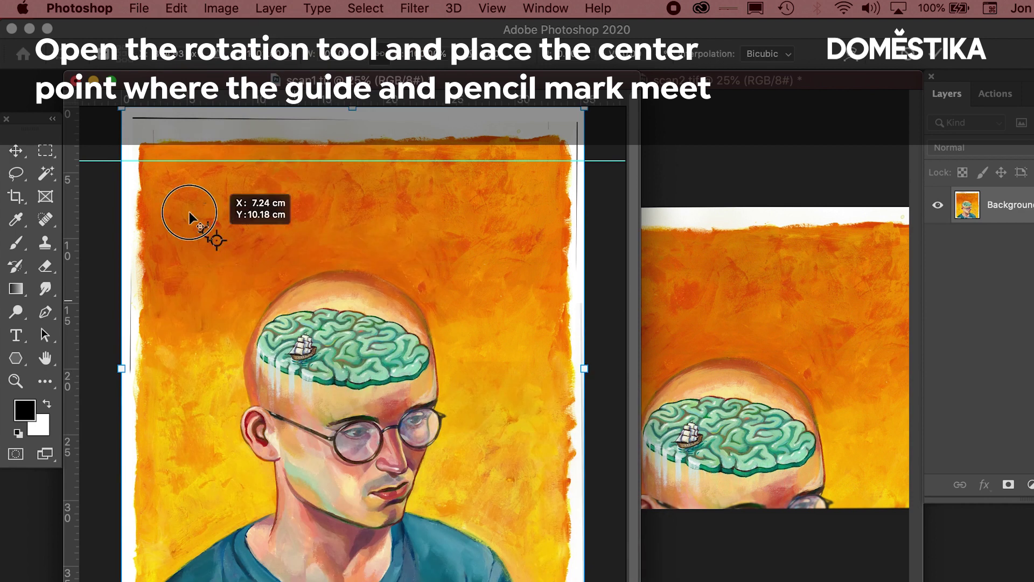
pyautogui.moveTo(586, 370); pyautogui.dragTo(601, 226)
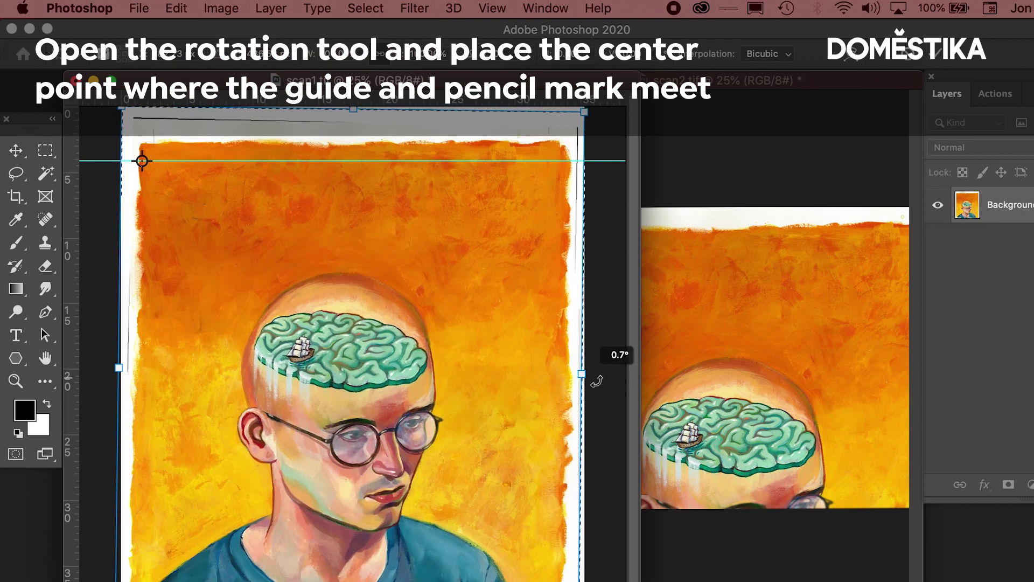
pyautogui.press('Return')
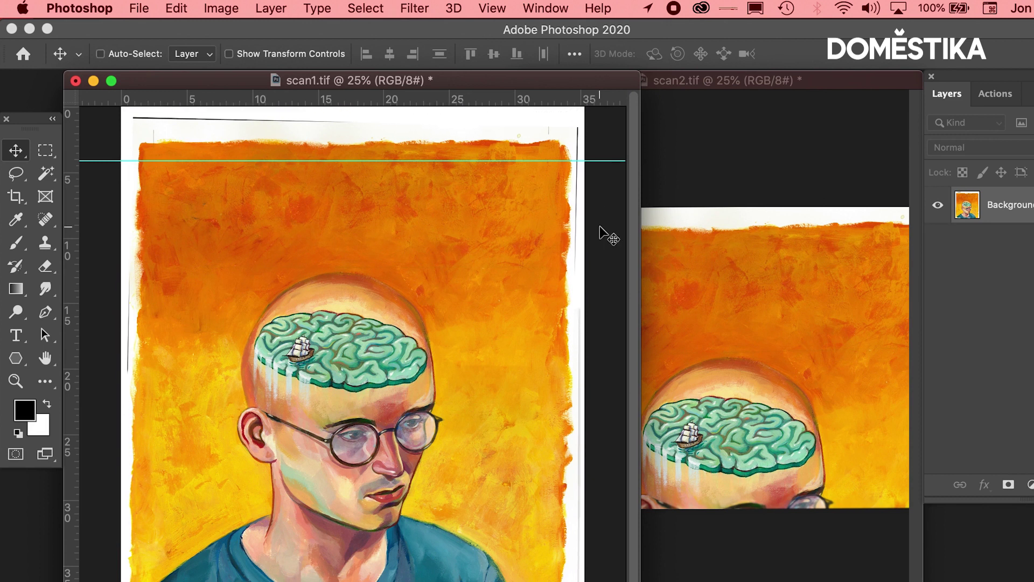
# Crop the straightened scan to the painted area, trimming off the white paper margins.
pyautogui.click(16, 196)
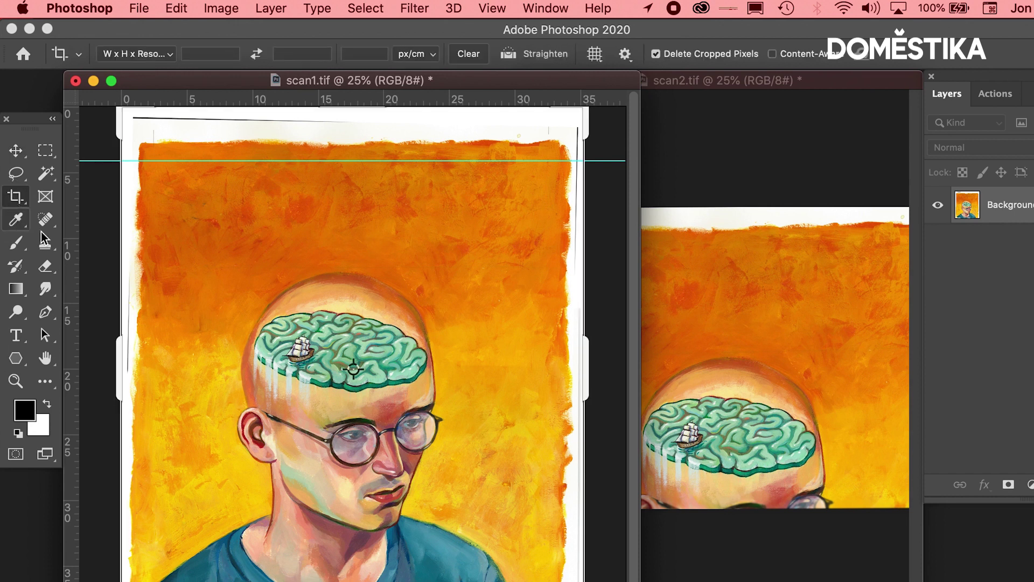
pyautogui.moveTo(125, 113); pyautogui.dragTo(131, 128)
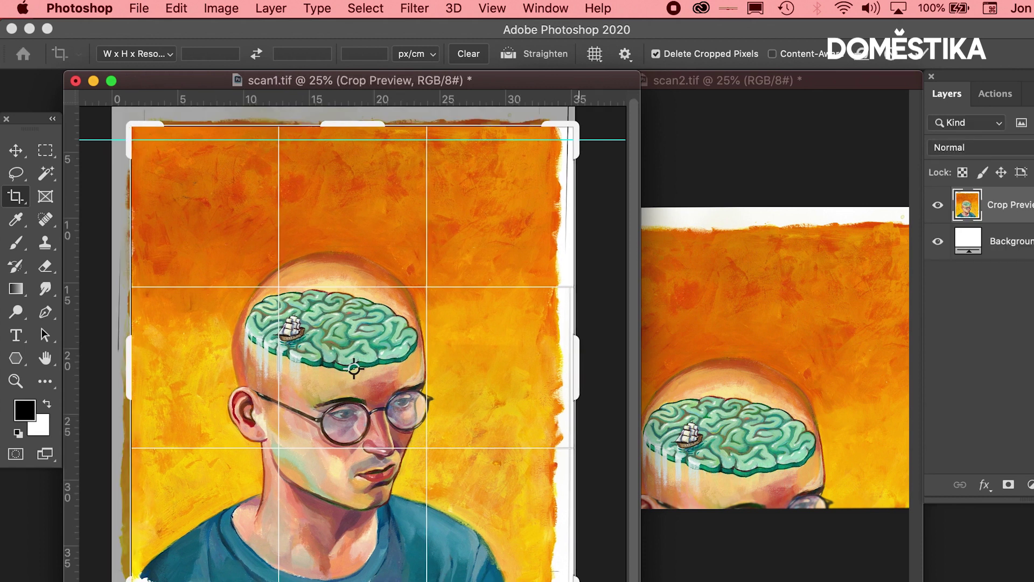
pyautogui.moveTo(576, 579); pyautogui.dragTo(565, 579)
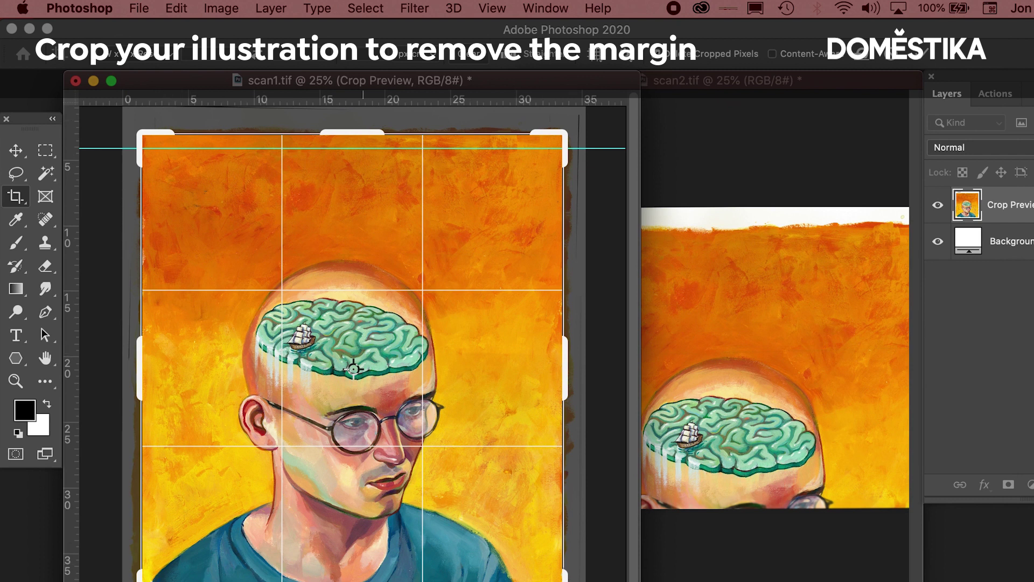
pyautogui.moveTo(362, 579); pyautogui.dragTo(365, 579)
pyautogui.press('Return')
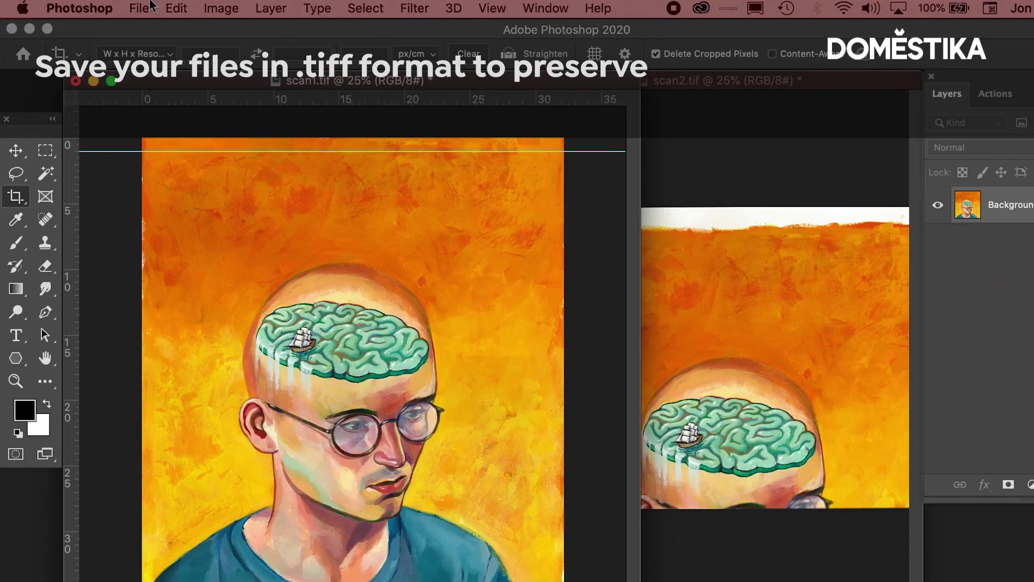
# Start Save As for the cropped scan and choose JPEG format, naming it scan1.jpg.
pyautogui.click(139, 8)
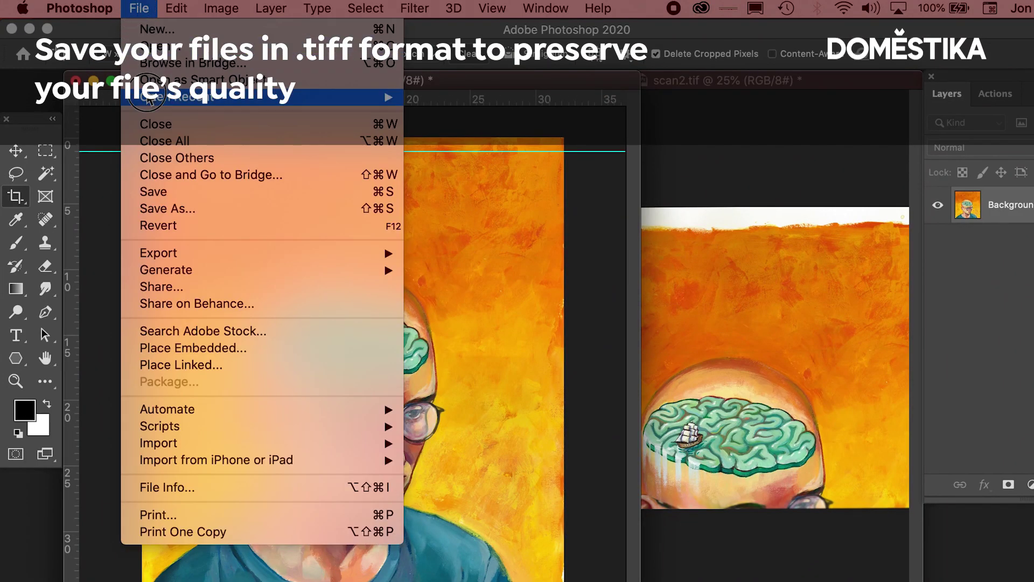
pyautogui.click(176, 212)
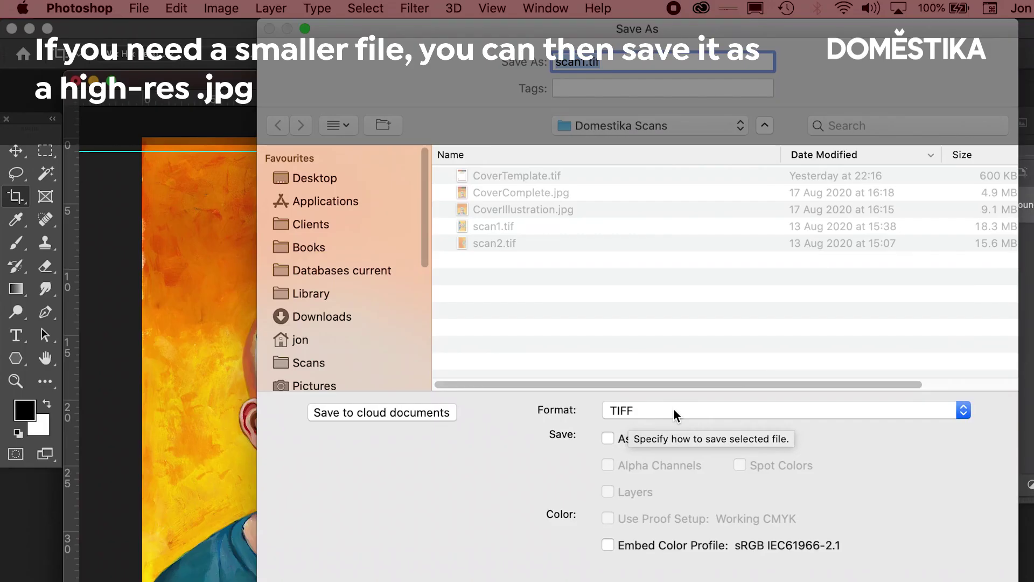
pyautogui.click(675, 412)
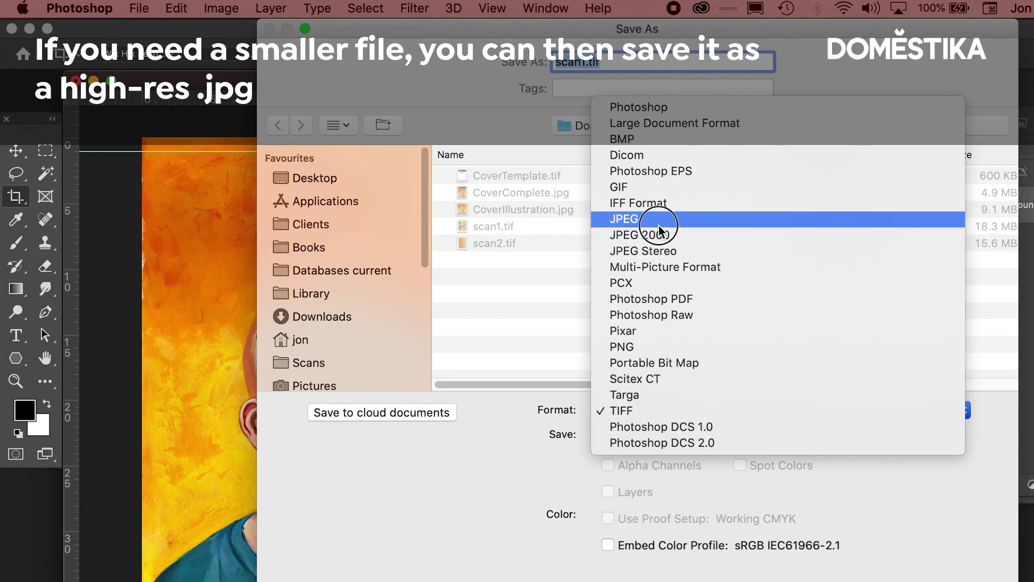
pyautogui.click(638, 218)
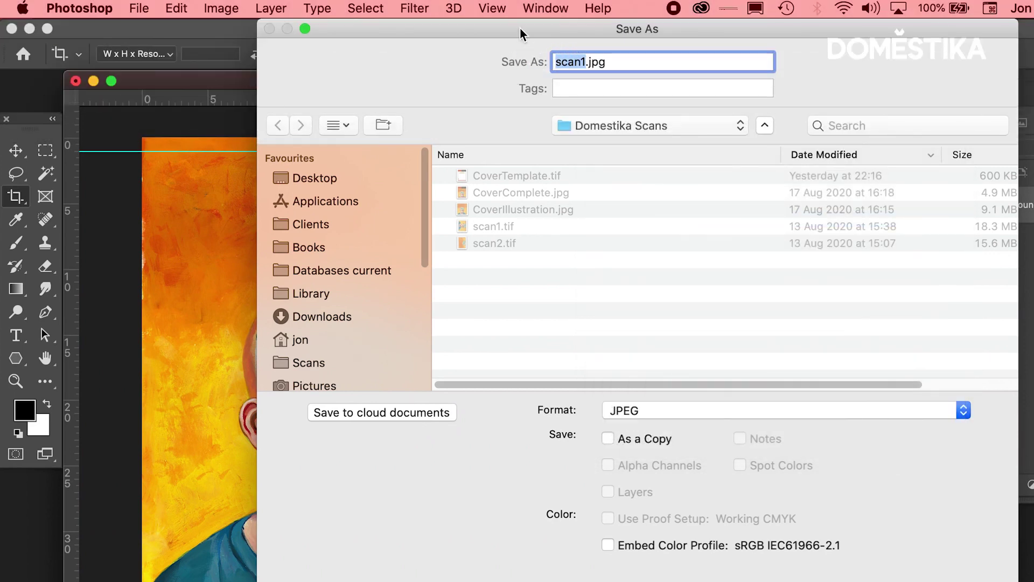